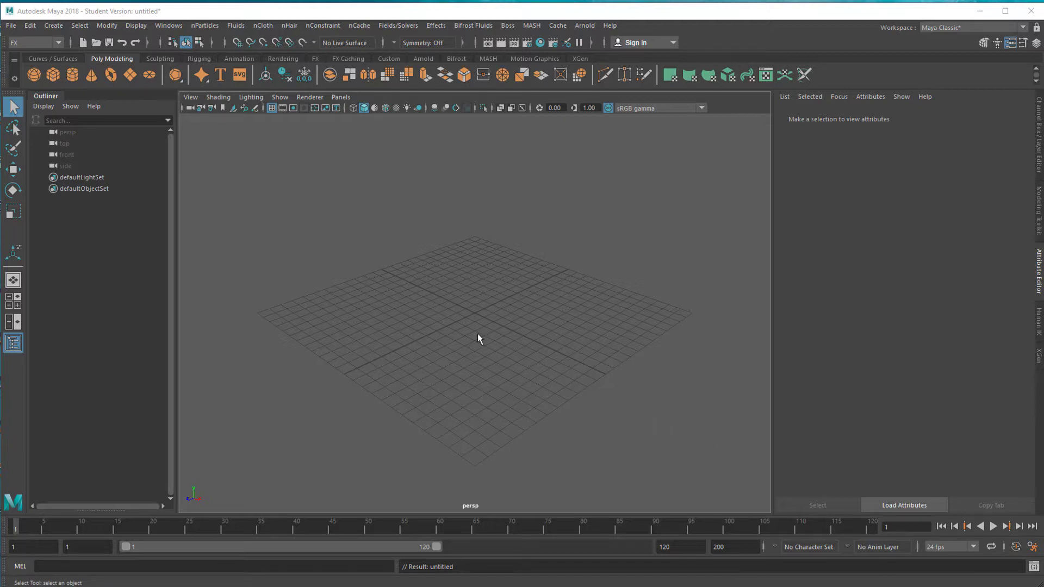
# Create a polygon plane at the origin and set its width and height to 100
pyautogui.click(133, 79)
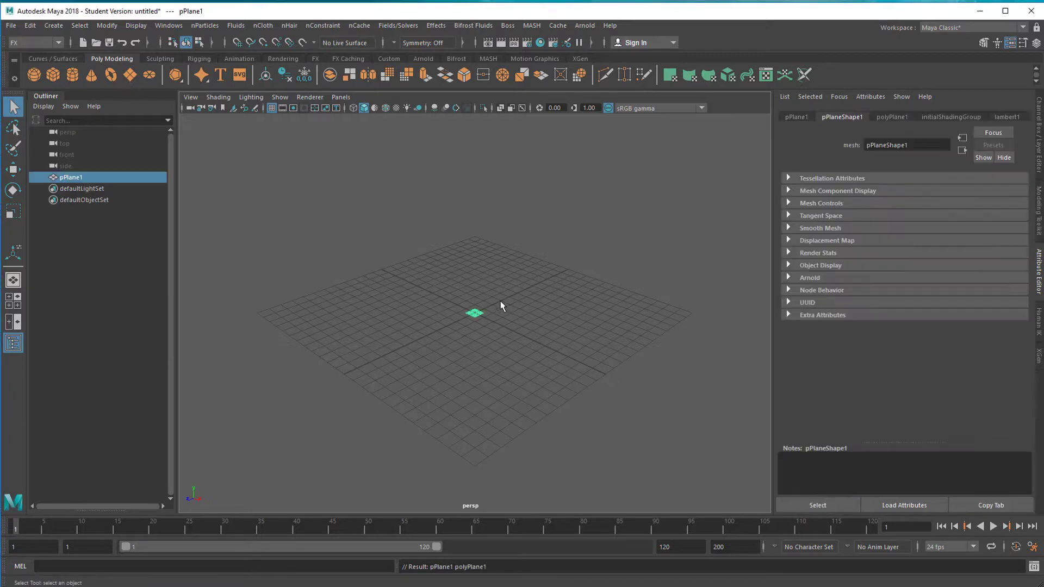
pyautogui.click(891, 118)
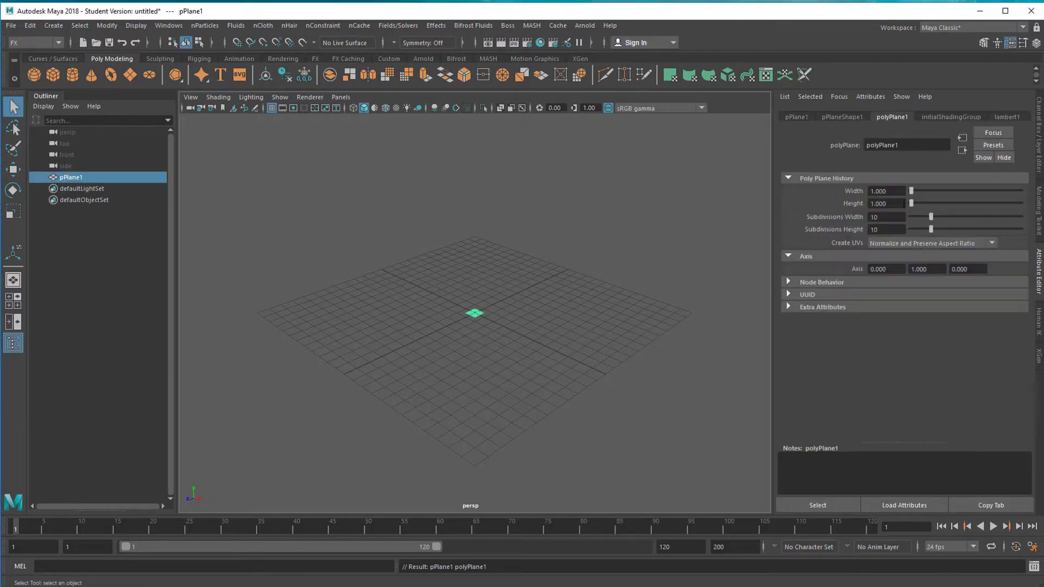
pyautogui.moveTo(983, 194); pyautogui.dragTo(1023, 191)
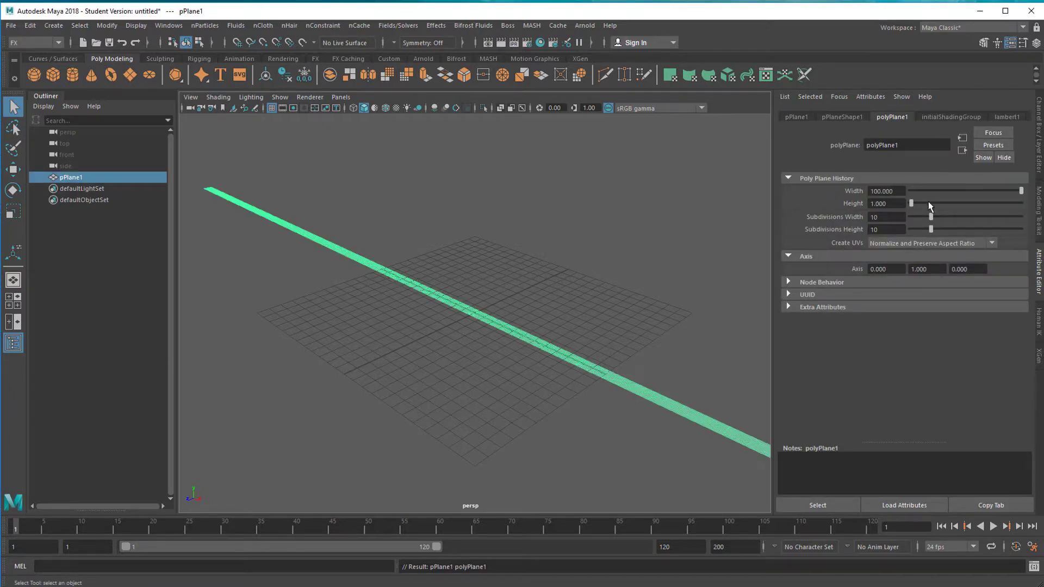
pyautogui.moveTo(920, 204); pyautogui.dragTo(1023, 203)
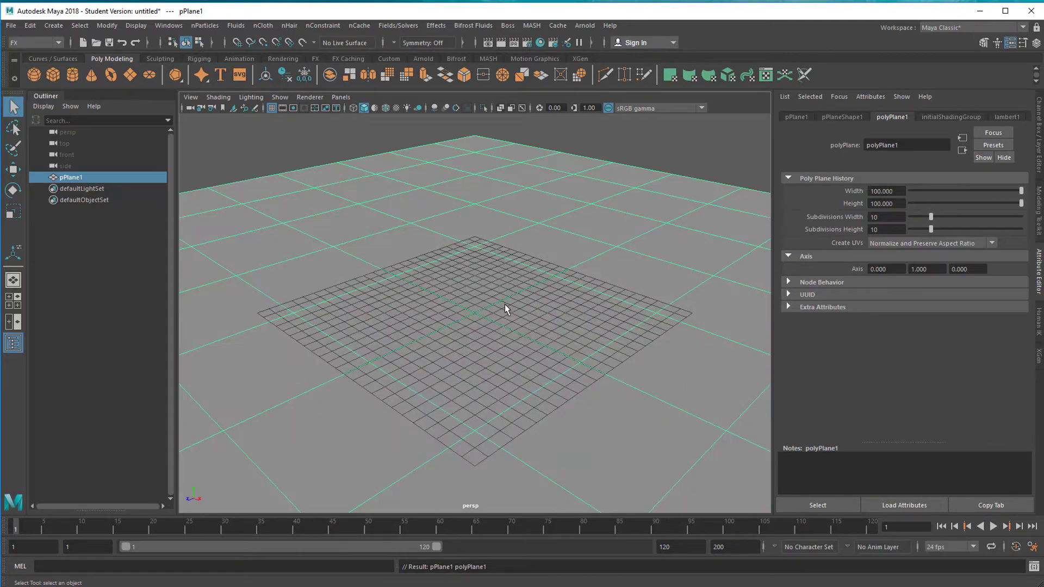
# Assign a new Arnold aiStandardSurface material to the plane
pyautogui.rightClick(444, 167)
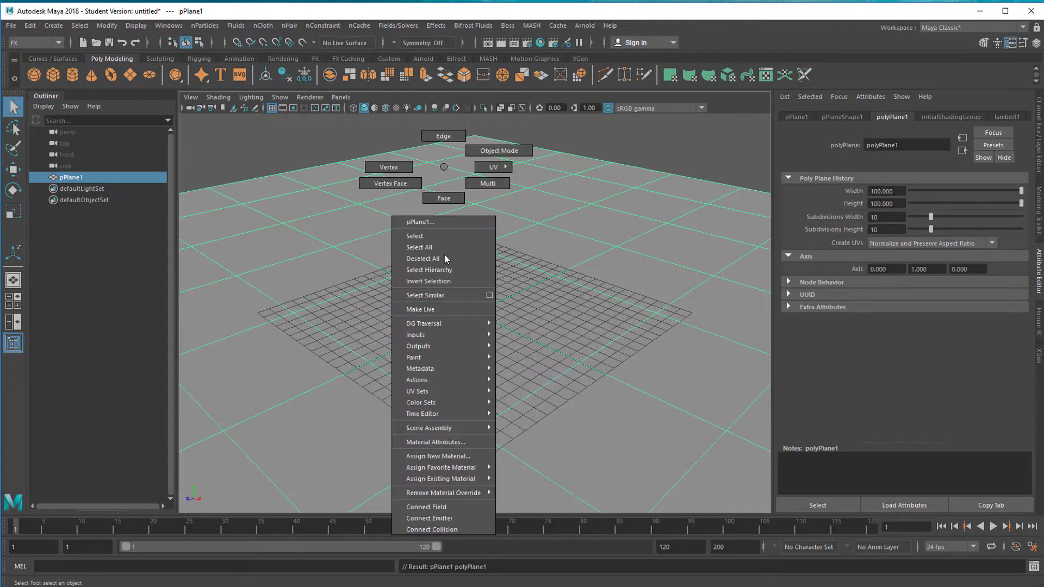
pyautogui.click(438, 457)
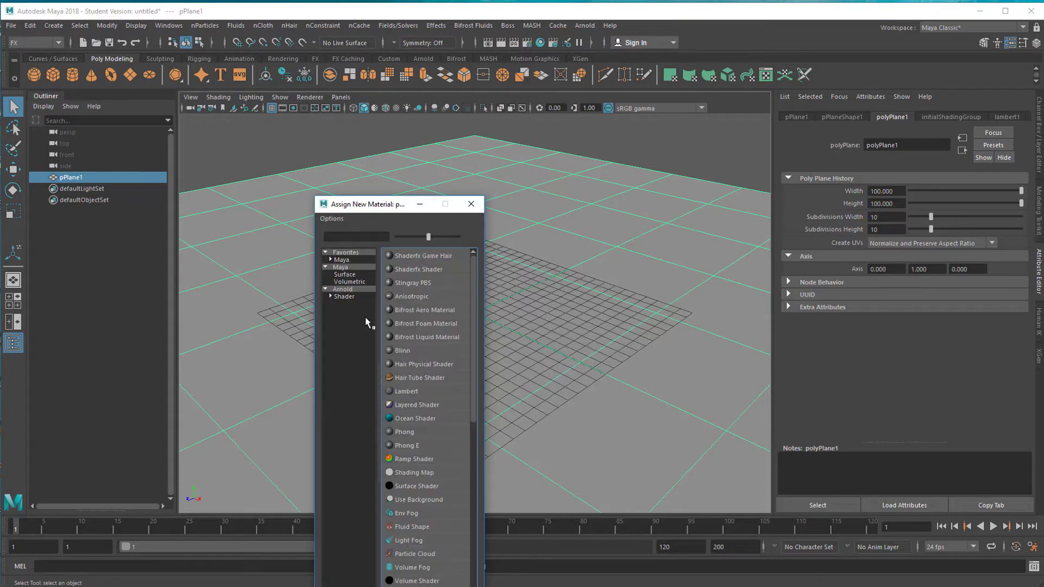
pyautogui.click(342, 289)
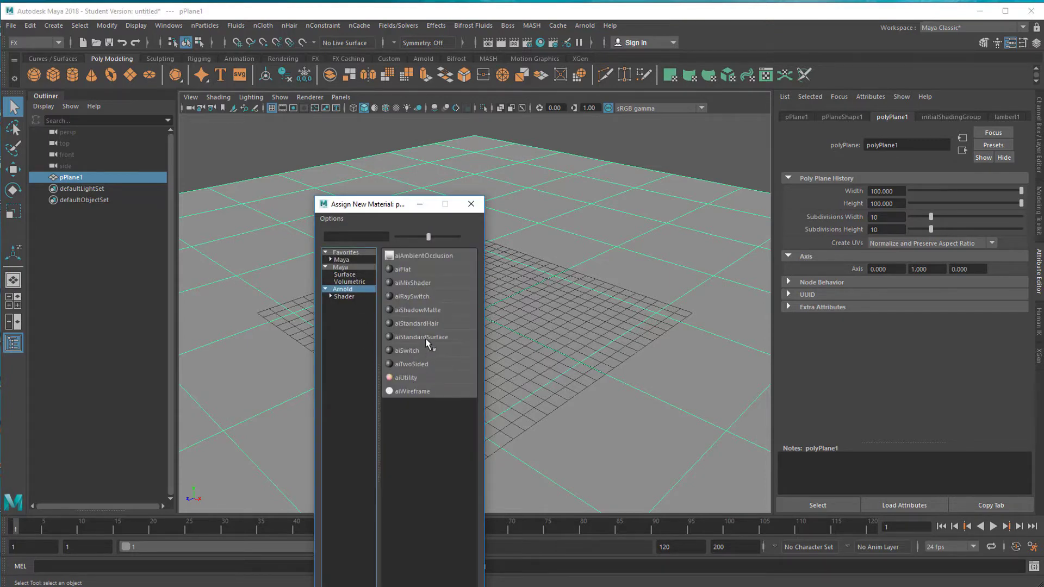
pyautogui.click(428, 340)
# Map a Grid texture to the material's base color and, with textures shown in the viewport, lighten its filler color to light grey
pyautogui.click(1009, 260)
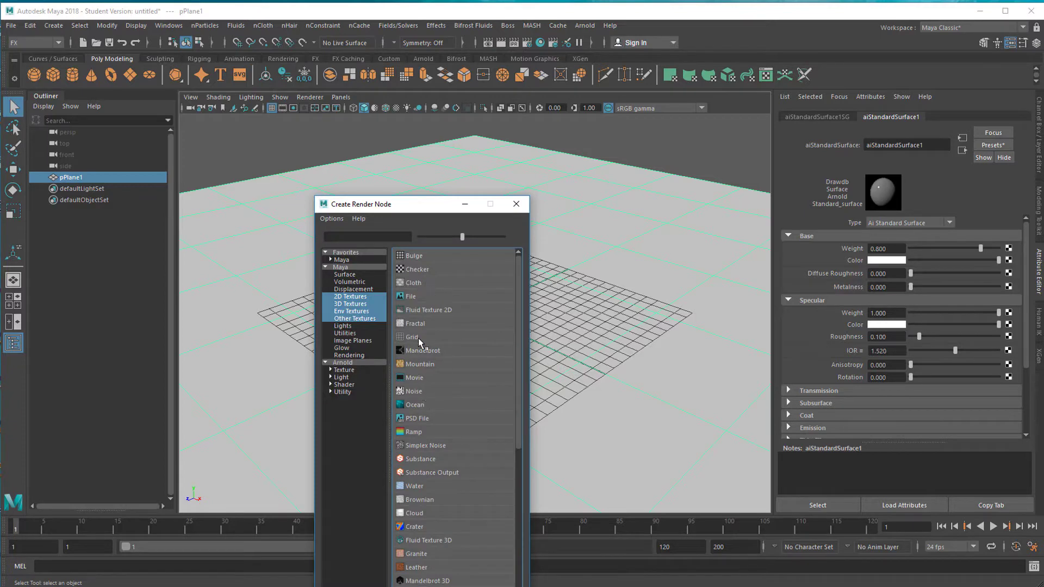
pyautogui.click(419, 338)
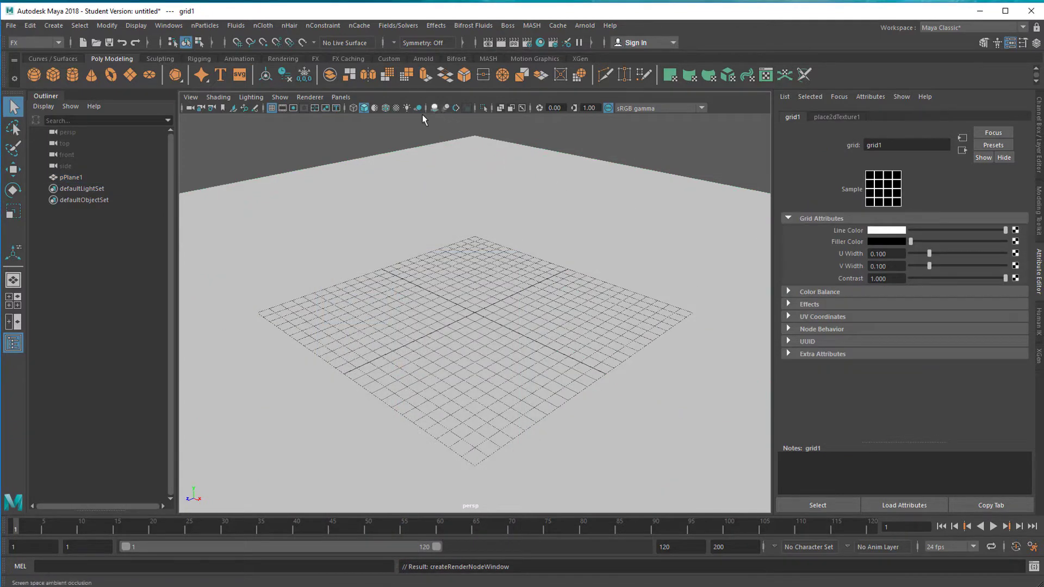
pyautogui.click(395, 109)
pyautogui.moveTo(911, 241); pyautogui.dragTo(962, 243)
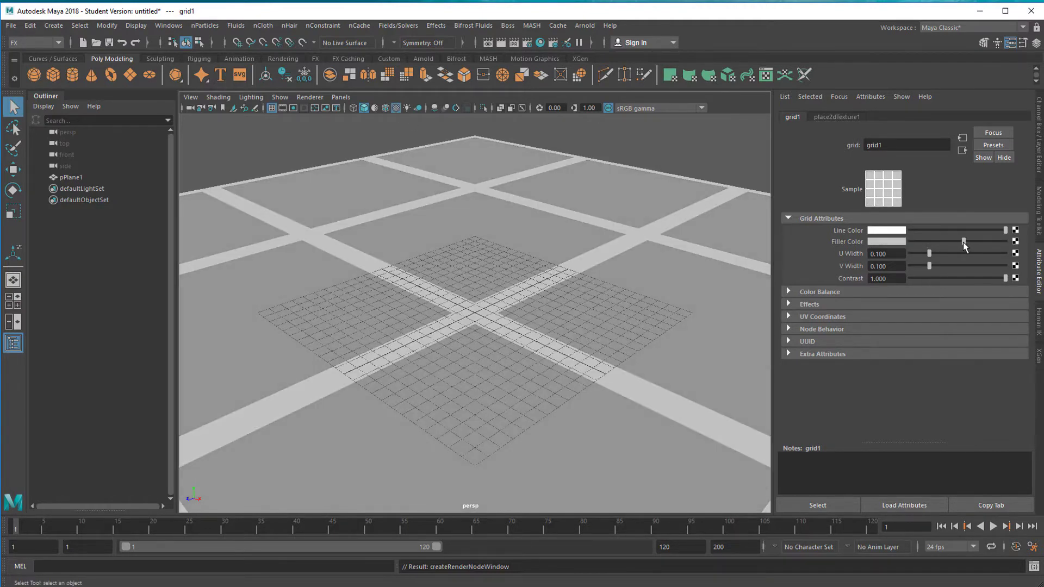
# Hide the reference grid in the perspective view
pyautogui.moveTo(542, 333)
pyautogui.keyDown('alt'); pyautogui.mouseDown()
pyautogui.moveTo(541, 354)
pyautogui.moveTo(541, 345)
pyautogui.mouseUp(); pyautogui.keyUp('alt')
pyautogui.keyDown('alt'); pyautogui.moveTo(541, 345); pyautogui.dragTo(390, 347, button='right'); pyautogui.keyUp('alt')
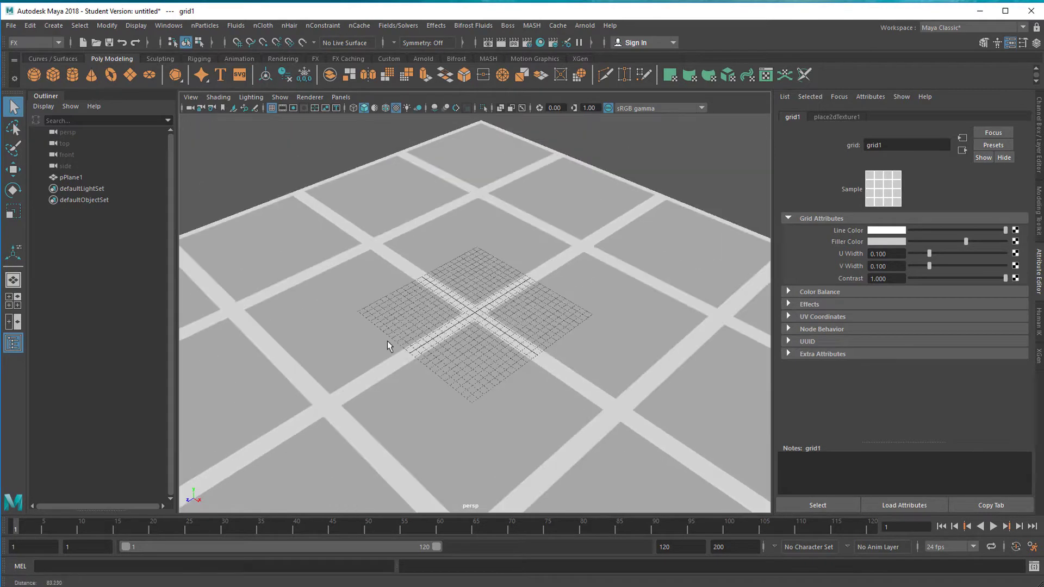
pyautogui.click(271, 109)
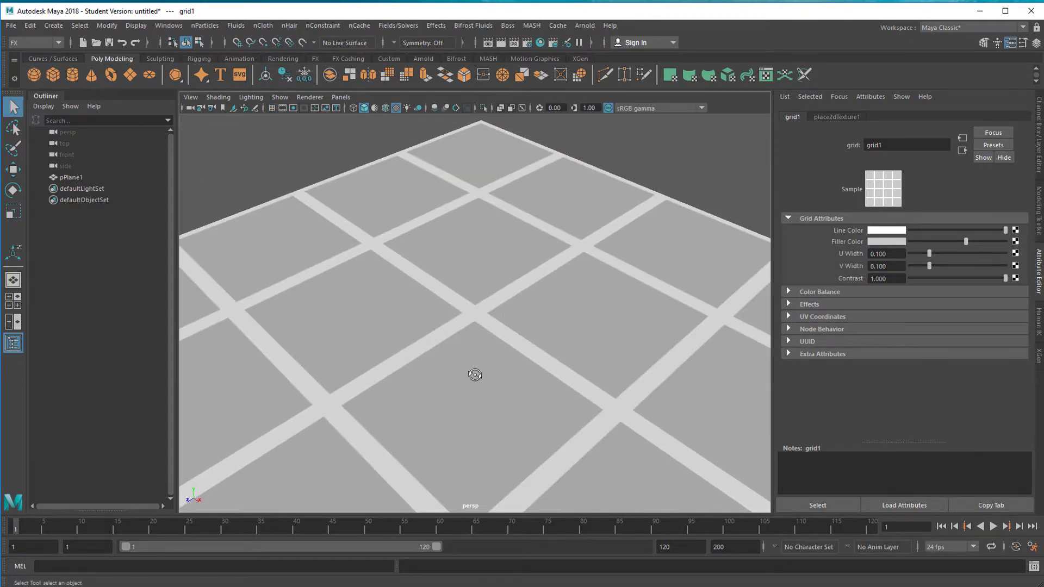
pyautogui.keyDown('alt'); pyautogui.moveTo(475, 374); pyautogui.dragTo(499, 361); pyautogui.keyUp('alt')
pyautogui.keyDown('alt'); pyautogui.moveTo(500, 361); pyautogui.dragTo(397, 370, button='right'); pyautogui.keyUp('alt')
pyautogui.moveTo(397, 370)
pyautogui.keyDown('alt'); pyautogui.mouseDown()
pyautogui.moveTo(405, 387)
pyautogui.moveTo(417, 372)
pyautogui.mouseUp(); pyautogui.keyUp('alt')
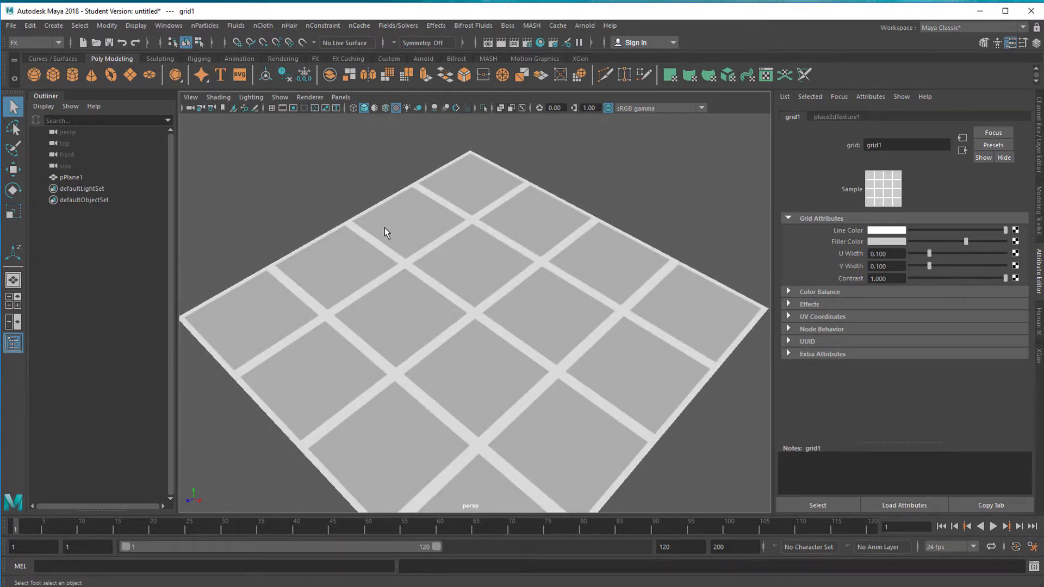
# Create a Soccer Ball polygon primitive at the plane's center and increase its radius to about 2.9
pyautogui.rightClick(175, 79)
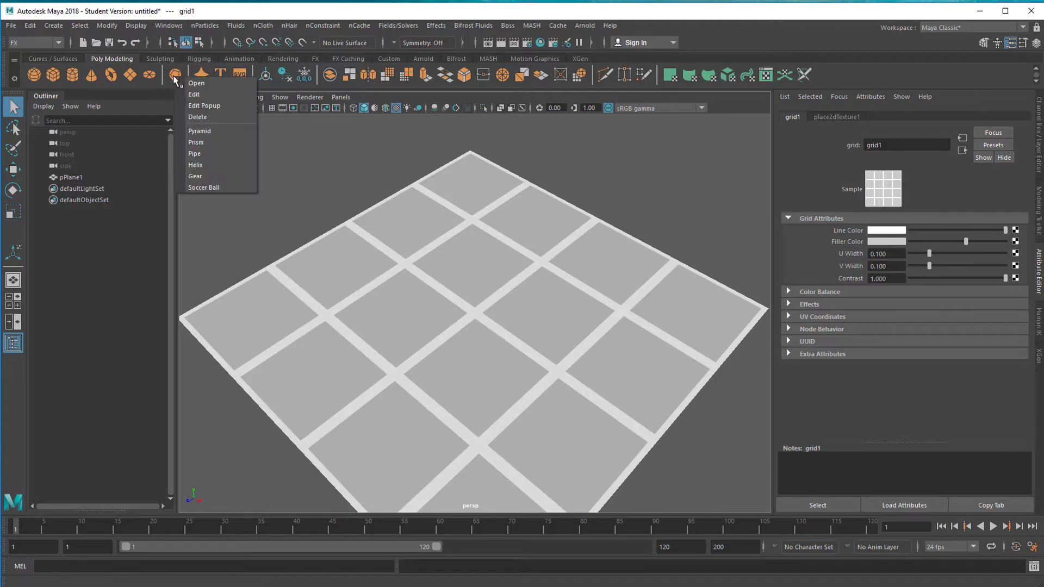
pyautogui.click(211, 188)
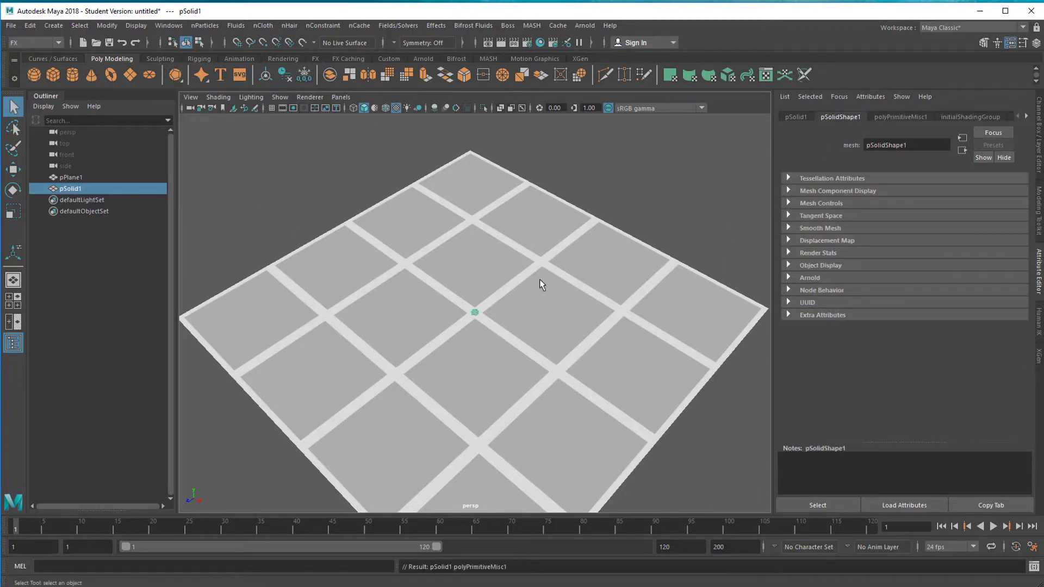
pyautogui.keyDown('alt'); pyautogui.moveTo(486, 347); pyautogui.dragTo(718, 374, button='right'); pyautogui.keyUp('alt')
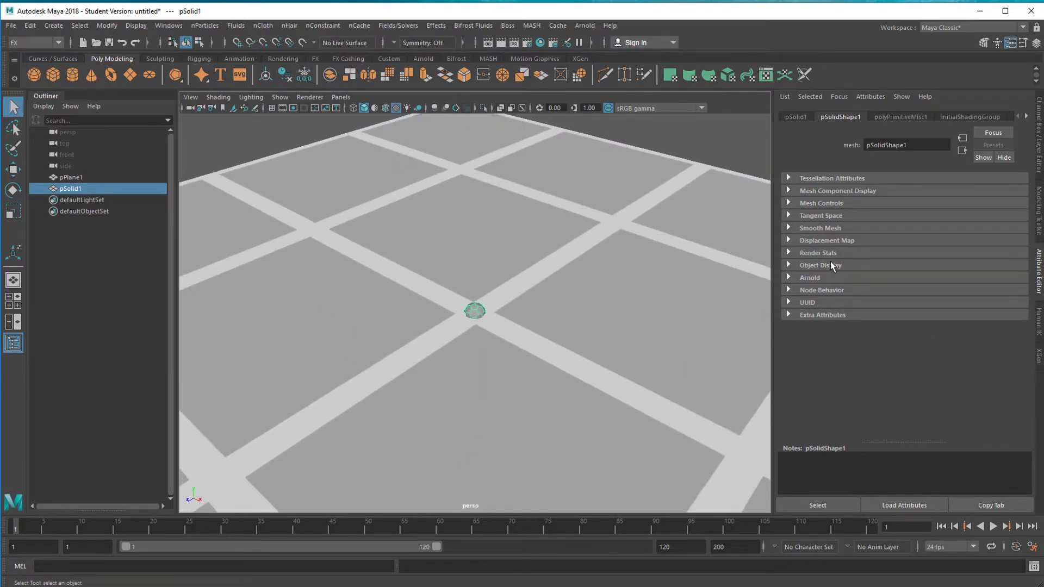
pyautogui.click(910, 116)
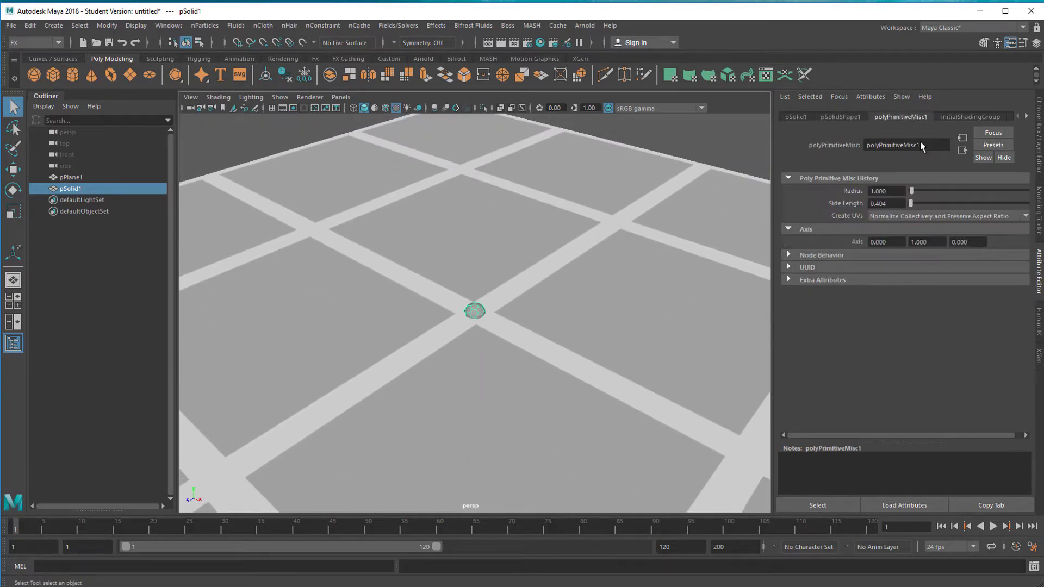
pyautogui.moveTo(913, 194); pyautogui.dragTo(914, 194)
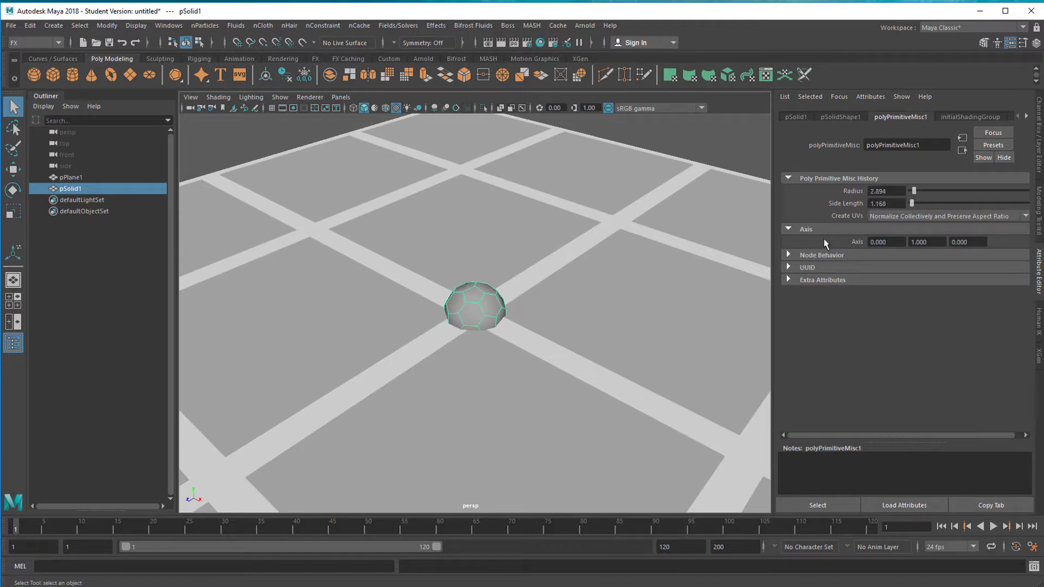
# Assign a new Arnold aiStandardSurface material to the ball and set its base color to pale yellow
pyautogui.rightClick(491, 295)
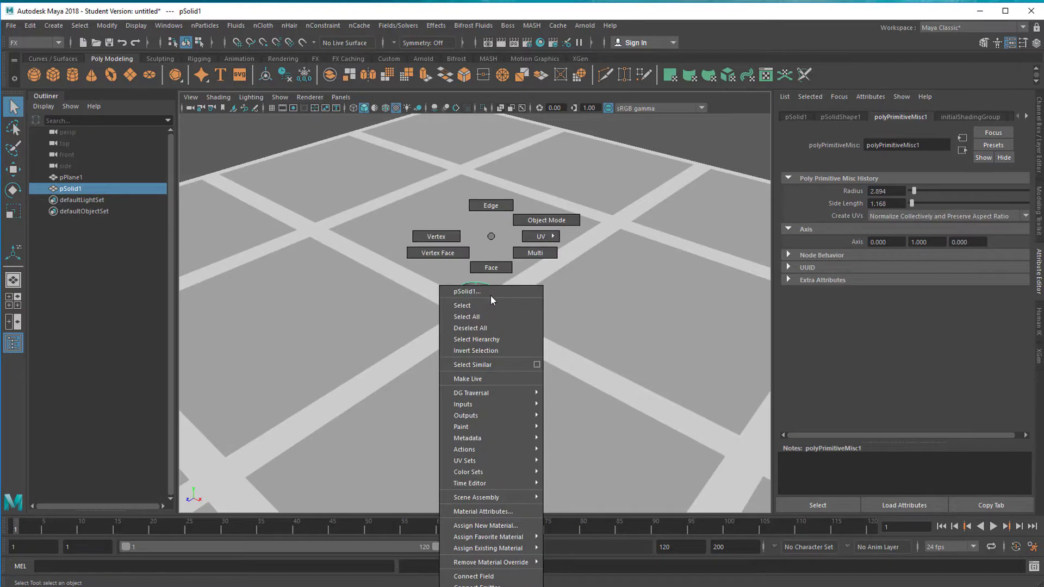
pyautogui.click(485, 526)
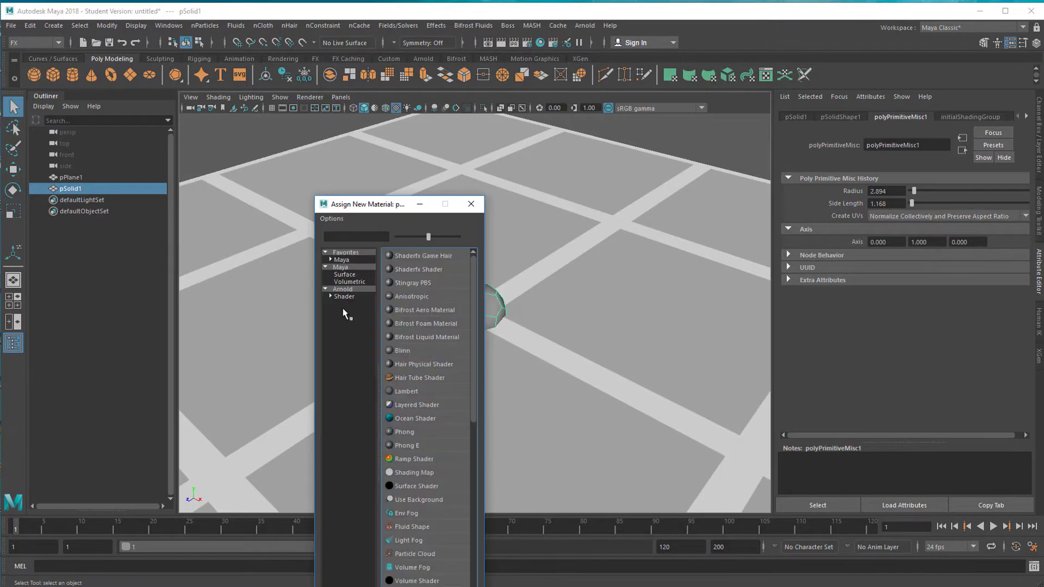
pyautogui.click(343, 290)
pyautogui.click(422, 334)
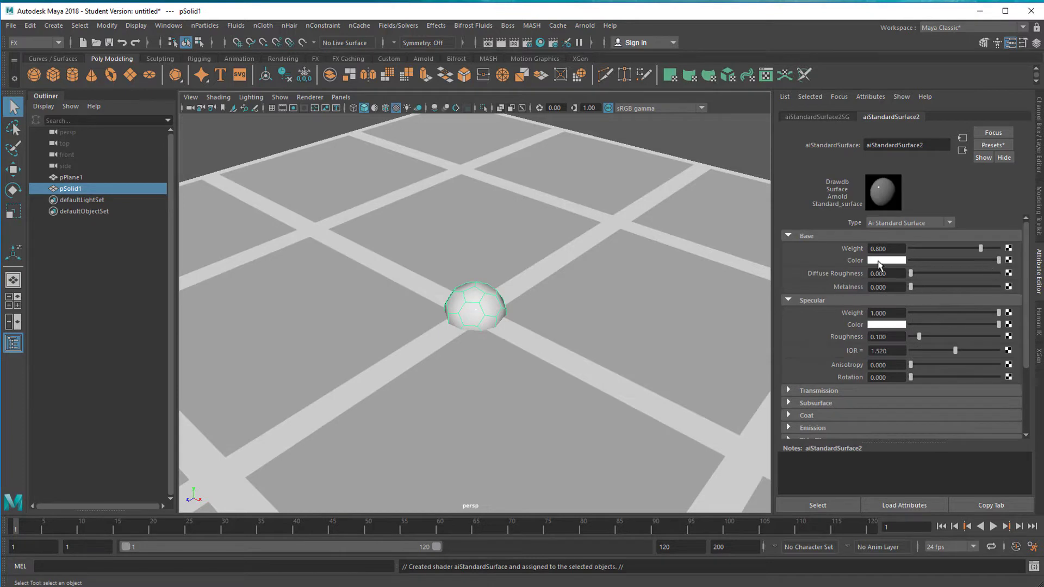
pyautogui.click(881, 261)
pyautogui.moveTo(957, 277); pyautogui.dragTo(962, 282)
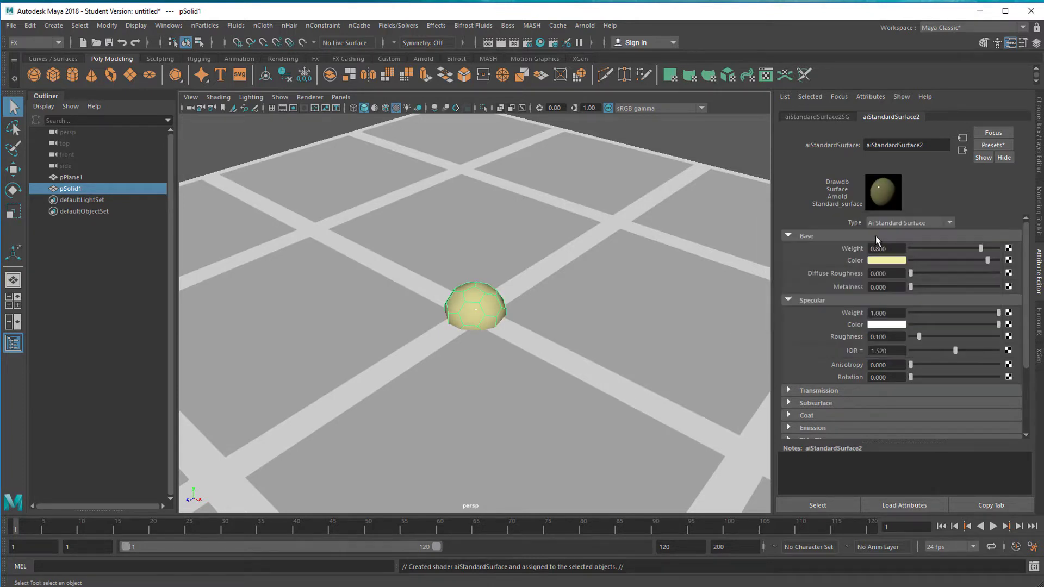
# Raise the ball above the plane and move it along negative X toward the plane's edge
pyautogui.scroll(-3, 452, 340)
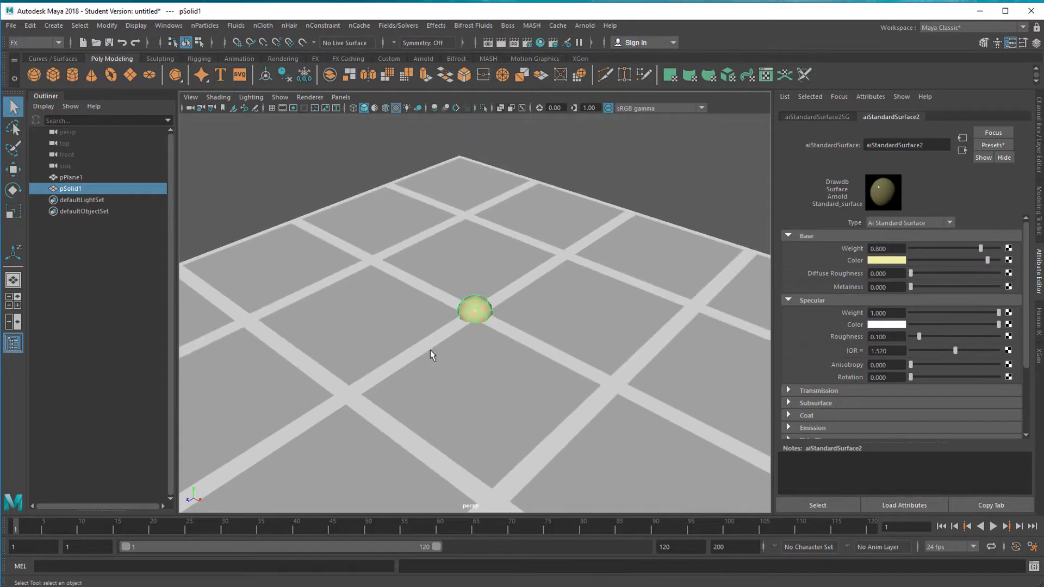
pyautogui.keyDown('alt'); pyautogui.moveTo(457, 346); pyautogui.dragTo(483, 318); pyautogui.keyUp('alt')
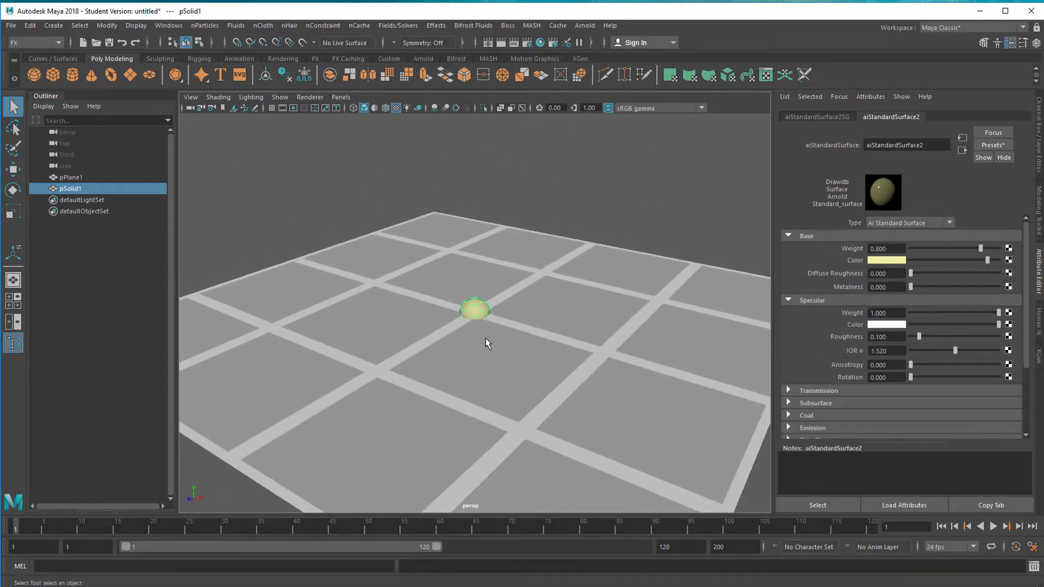
pyautogui.press('w')
pyautogui.moveTo(475, 275); pyautogui.dragTo(475, 256)
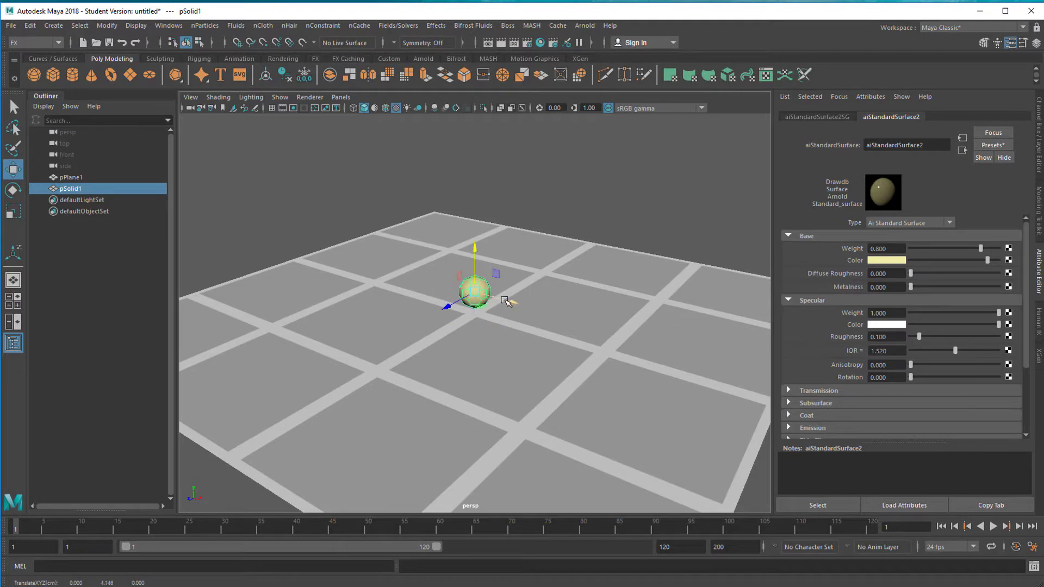
pyautogui.moveTo(510, 301); pyautogui.dragTo(355, 320)
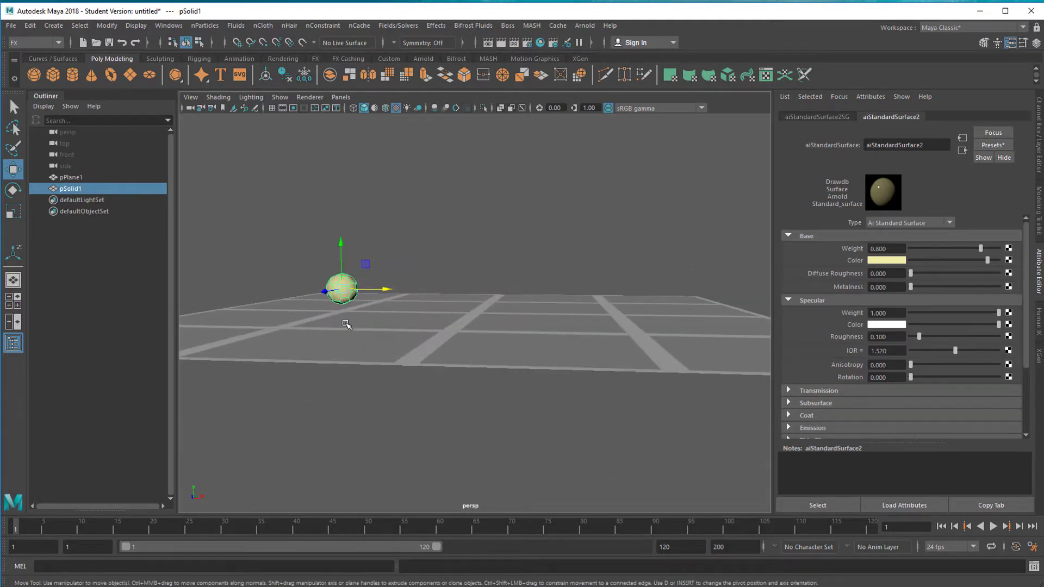
pyautogui.moveTo(341, 254); pyautogui.dragTo(341, 229)
# Add a Gravity field to the ball
pyautogui.keyDown('alt'); pyautogui.moveTo(438, 364); pyautogui.dragTo(403, 404); pyautogui.keyUp('alt')
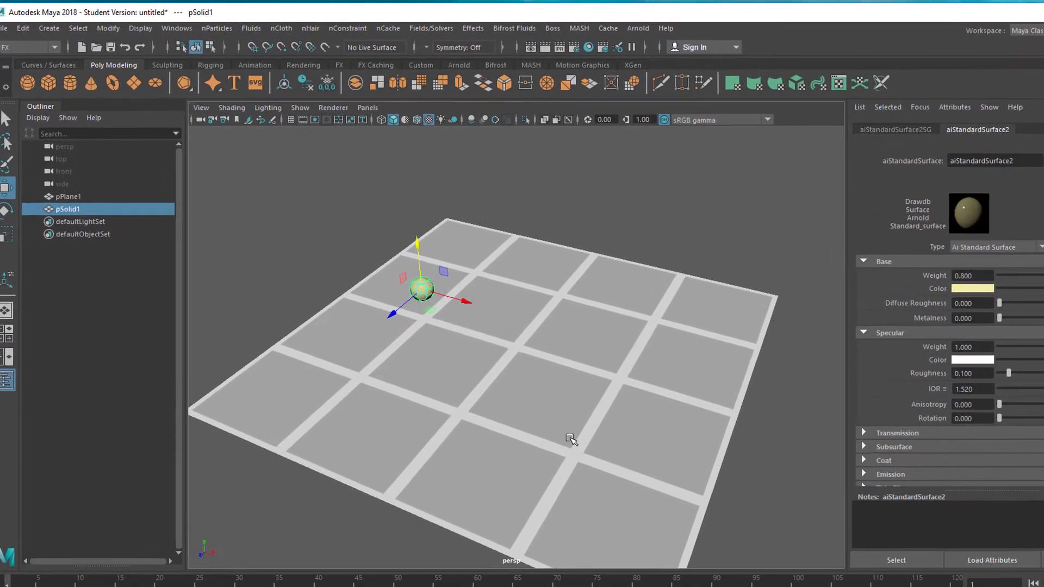
pyautogui.keyDown('alt'); pyautogui.moveTo(549, 431); pyautogui.dragTo(544, 406); pyautogui.keyUp('alt')
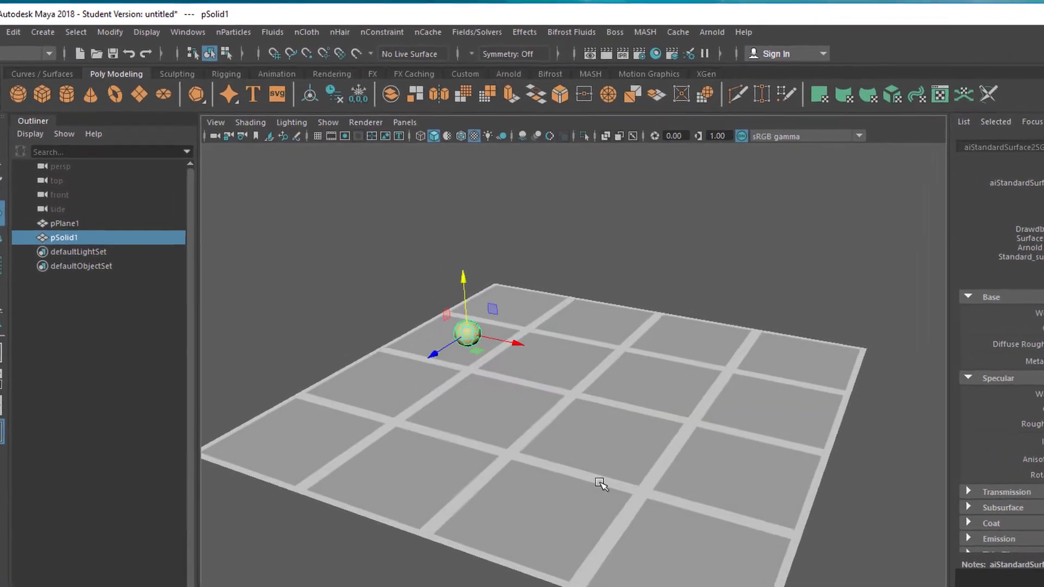
pyautogui.scroll(-2, 531, 435)
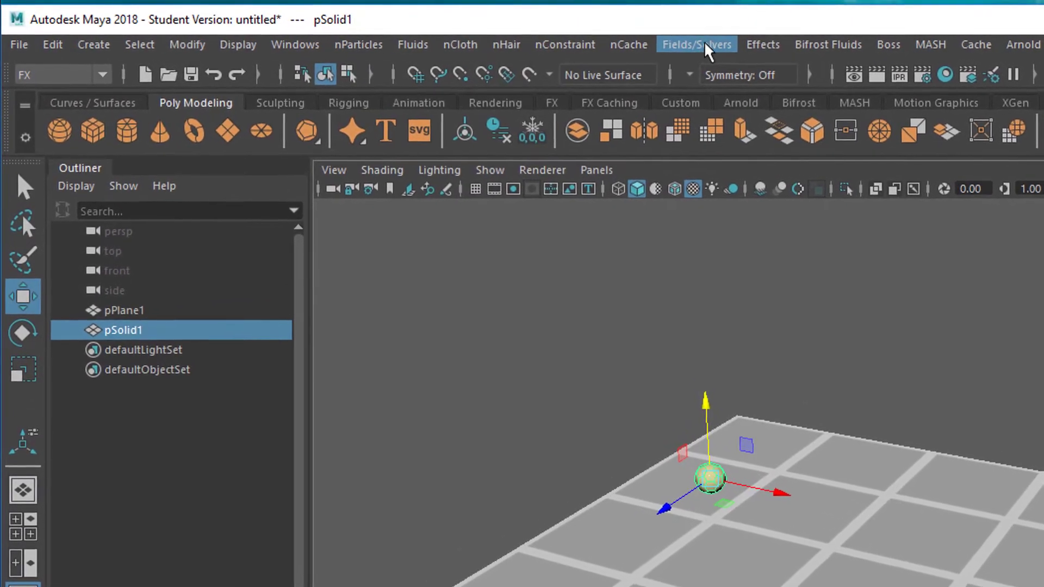
pyautogui.click(719, 46)
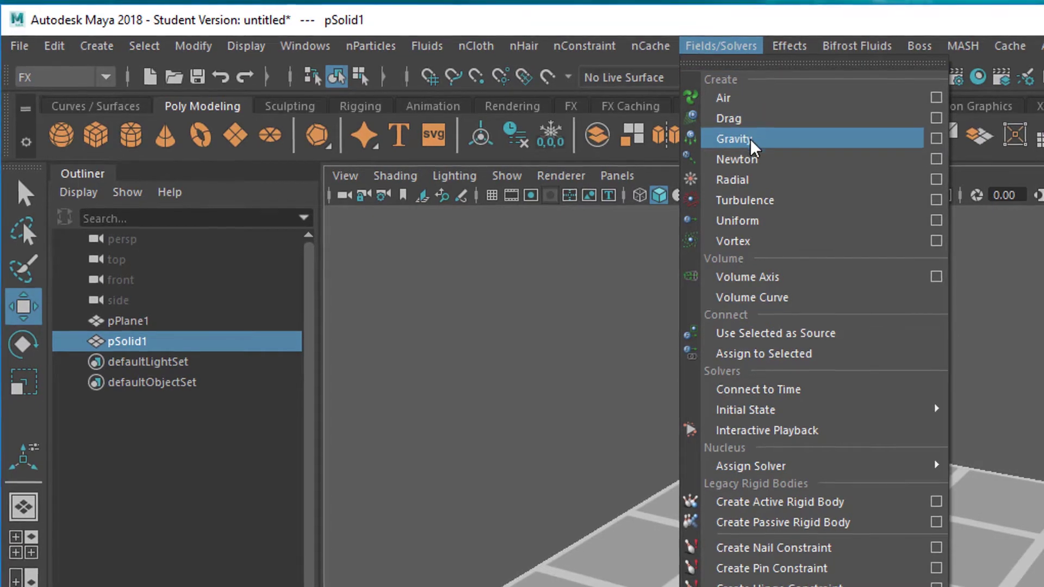
pyautogui.click(729, 127)
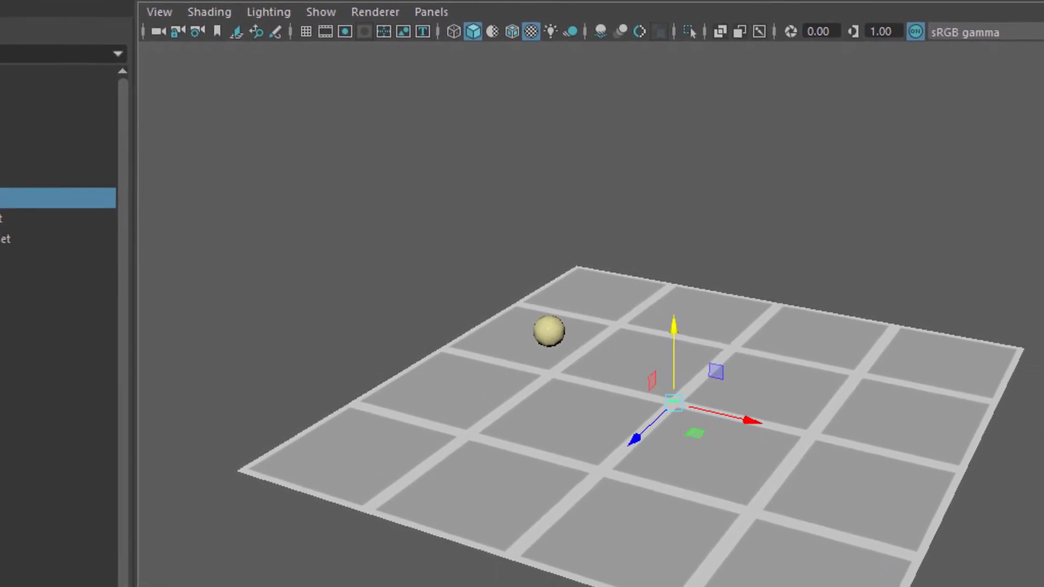
# Play the animation to preview the ball's motion under gravity, and return to frame 1
pyautogui.hotkey('alt', 'v')
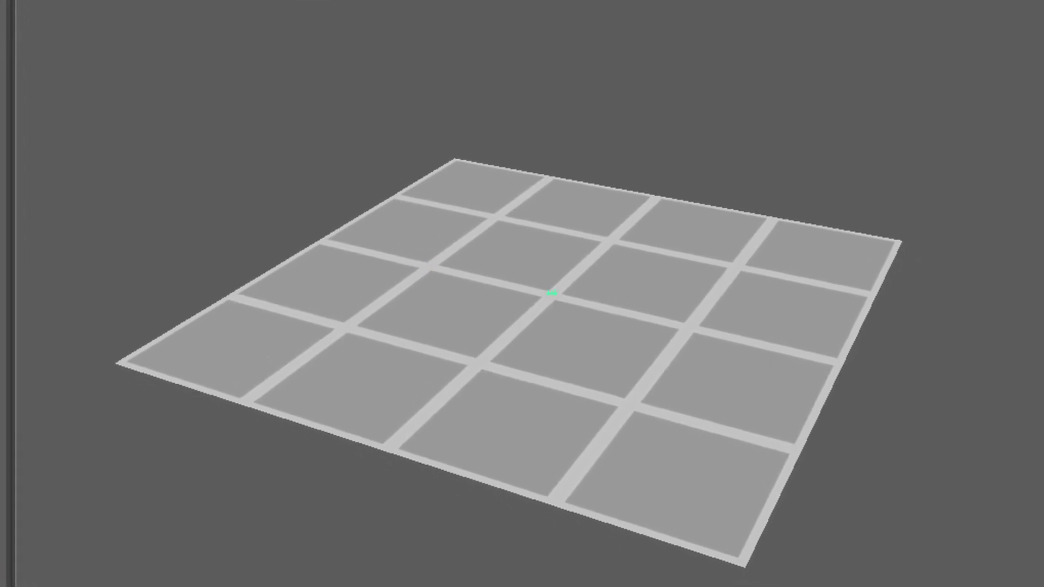
pyautogui.press('w')
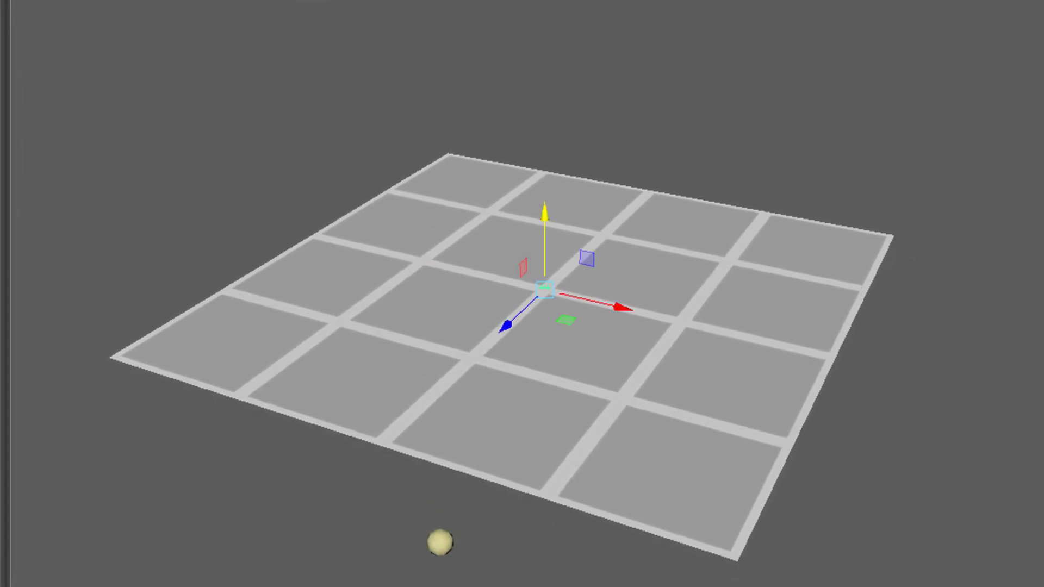
pyautogui.click(1007, 548)
# Make the grid-textured plane an active rigid body
pyautogui.click(732, 285)
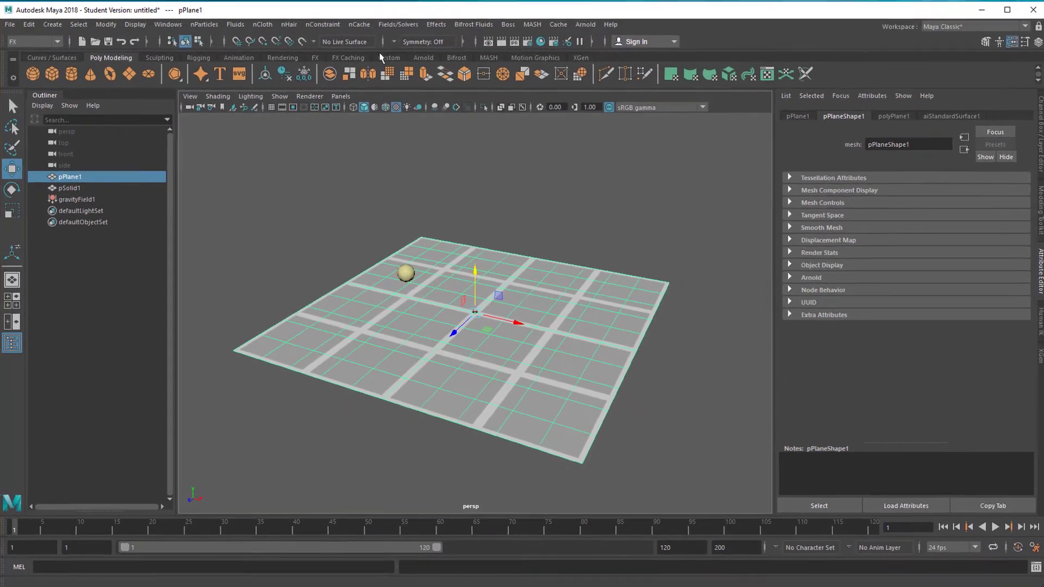
pyautogui.click(398, 26)
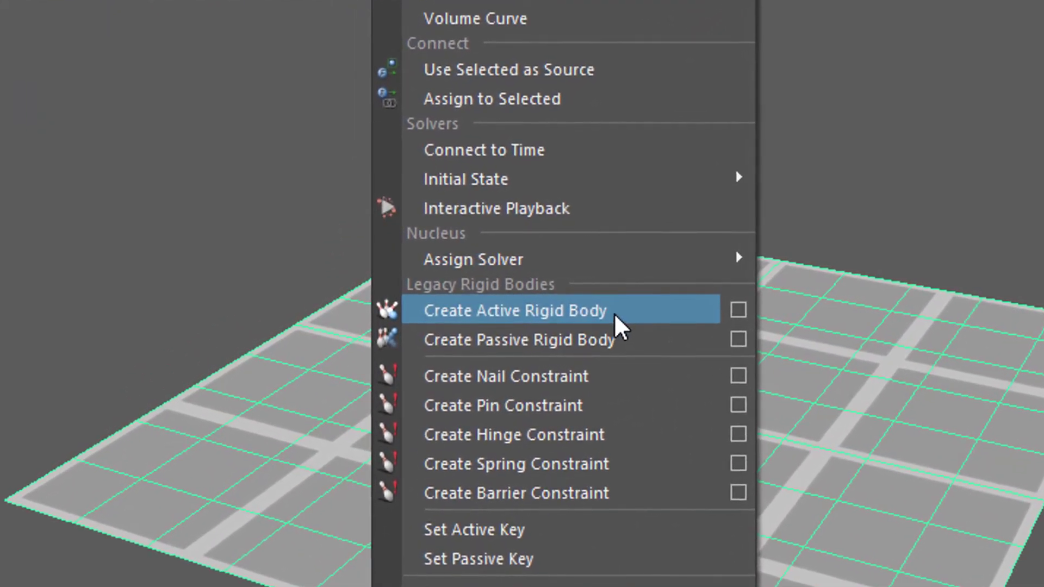
pyautogui.click(615, 314)
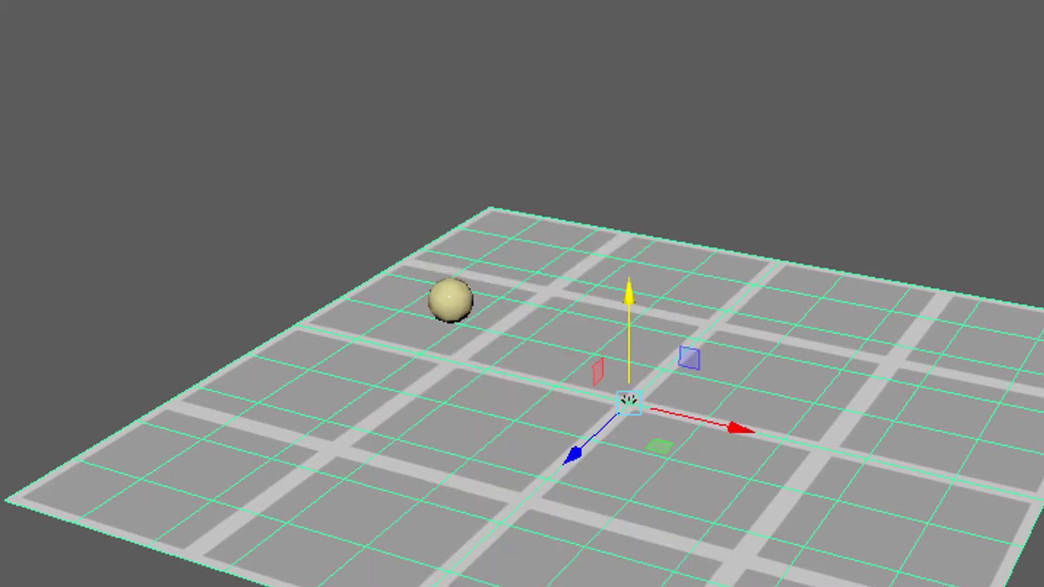
pyautogui.hotkey('alt', 'v')
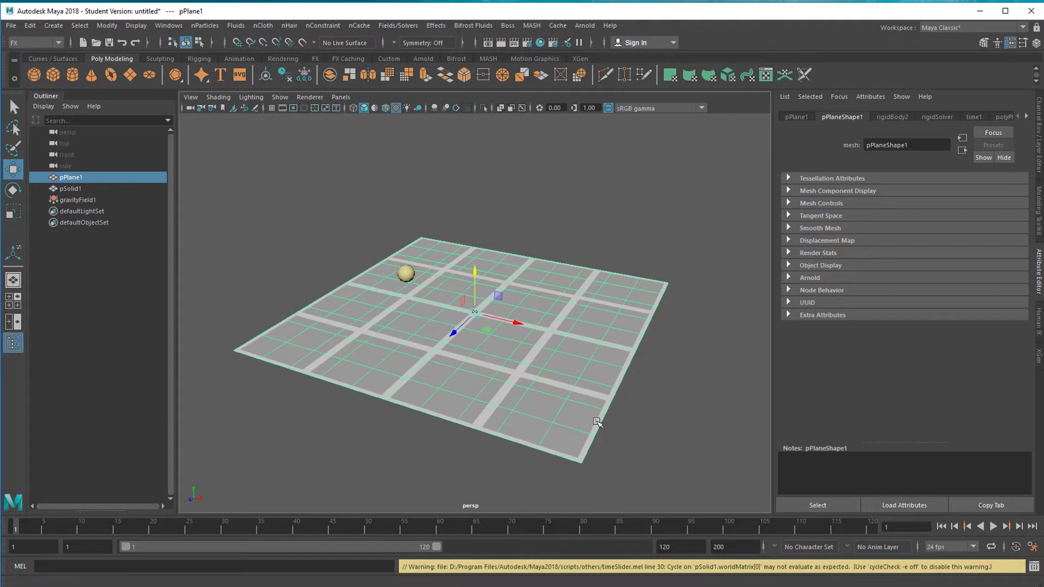
# Raise the ball higher above the plane, play the simulation to preview the collision, and return to frame 1
pyautogui.click(405, 274)
pyautogui.moveTo(401, 235); pyautogui.dragTo(402, 182)
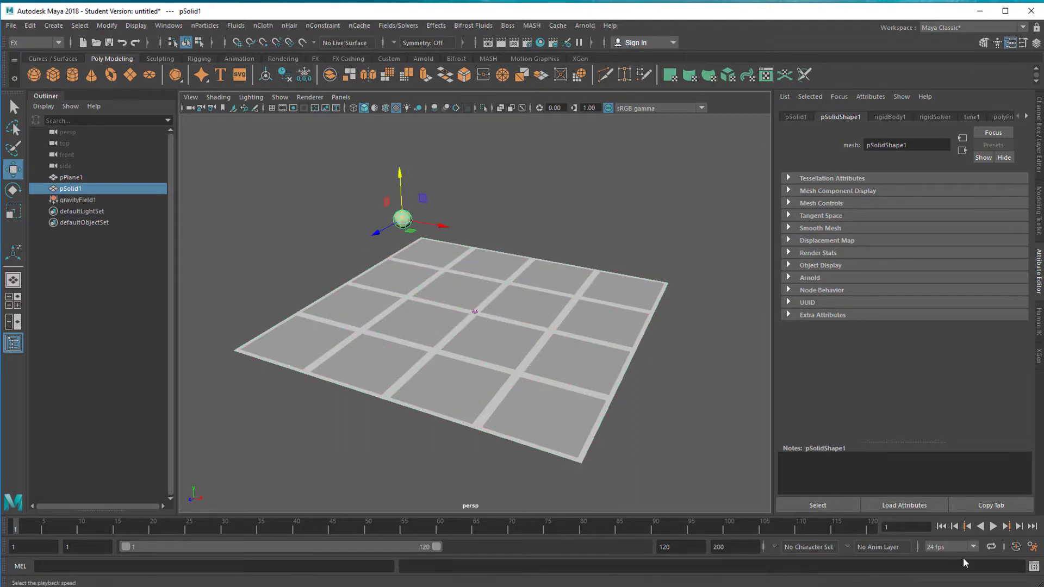
pyautogui.click(993, 527)
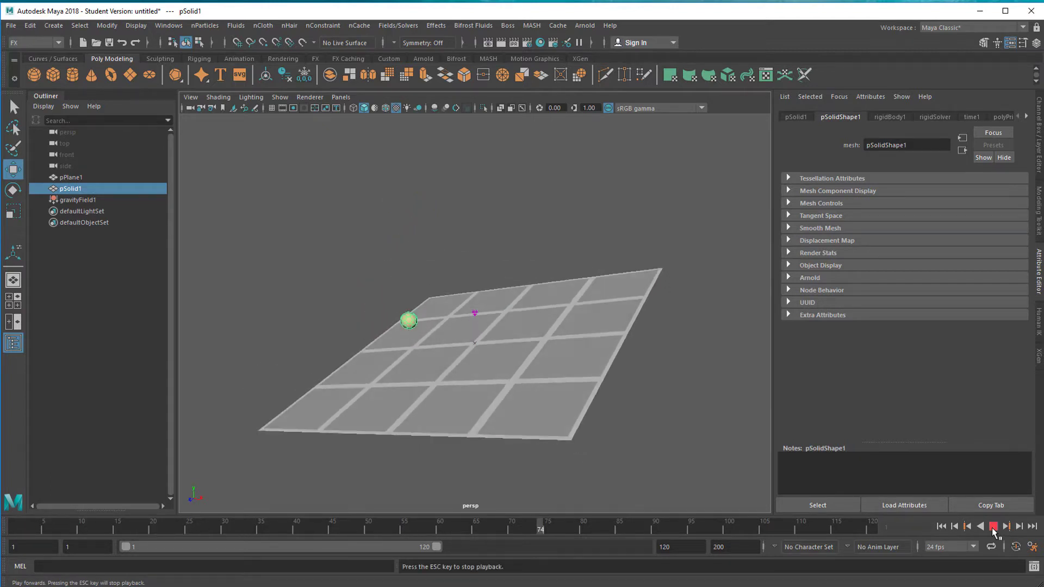
pyautogui.click(993, 527)
pyautogui.click(941, 527)
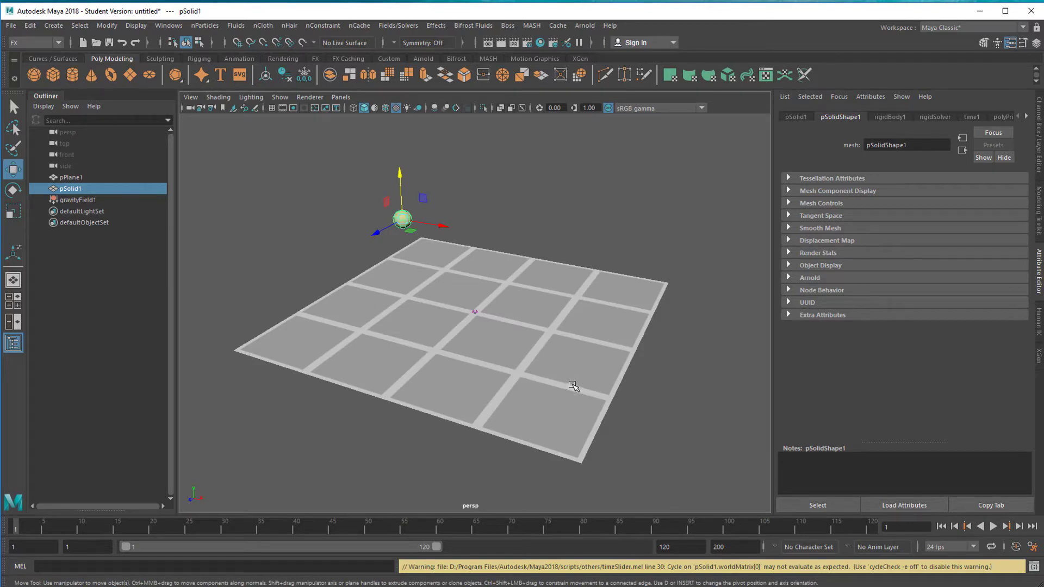
# Undo the ball's move and the plane's active rigid body
pyautogui.hotkey('ctrl', 'z')
pyautogui.hotkey('ctrl', 'z')
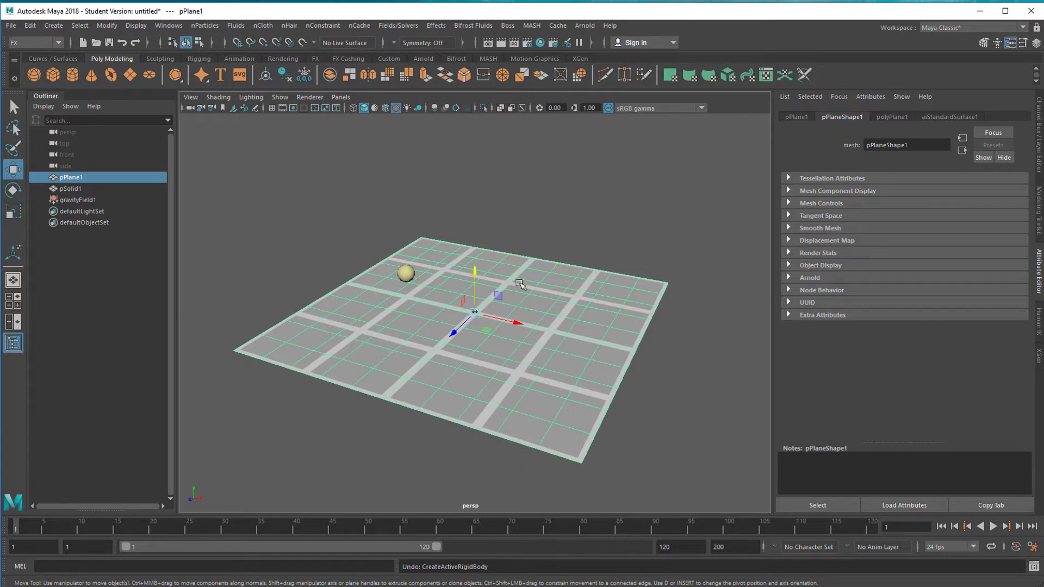
# Make the plane a passive rigid body and play the simulation to check how the ball lands on it
pyautogui.click(405, 26)
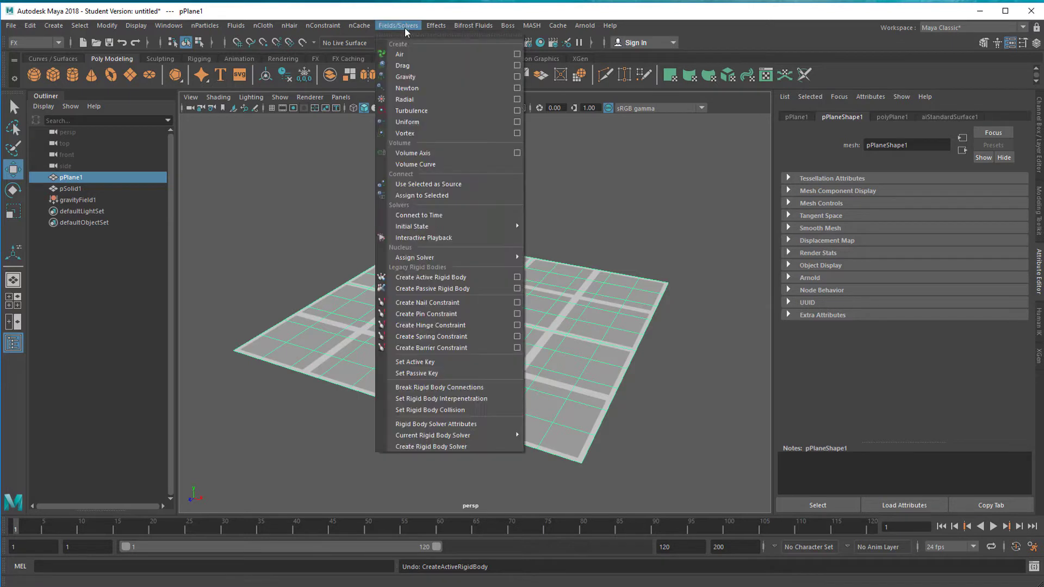
pyautogui.click(451, 288)
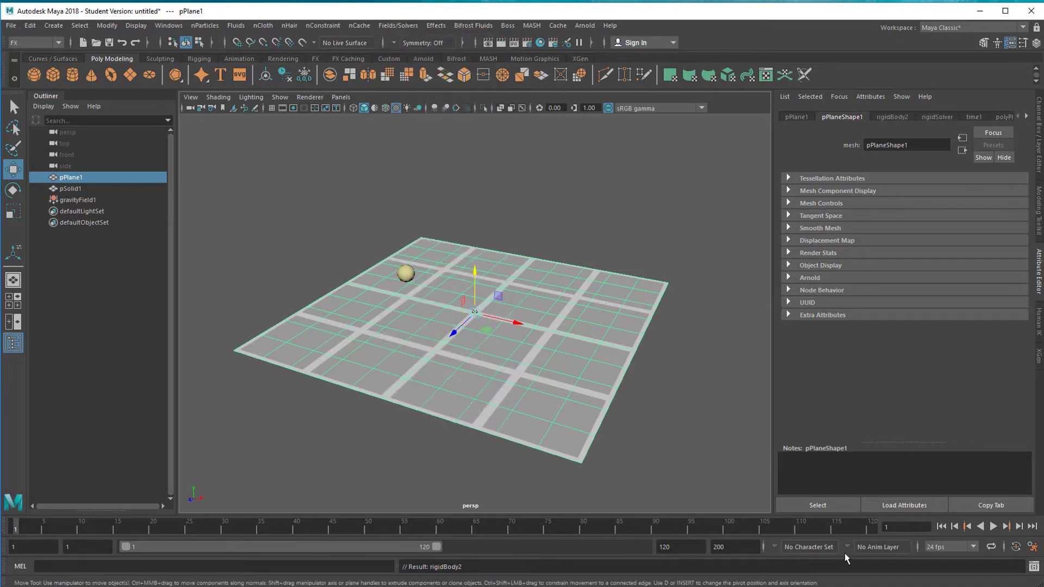
pyautogui.click(995, 527)
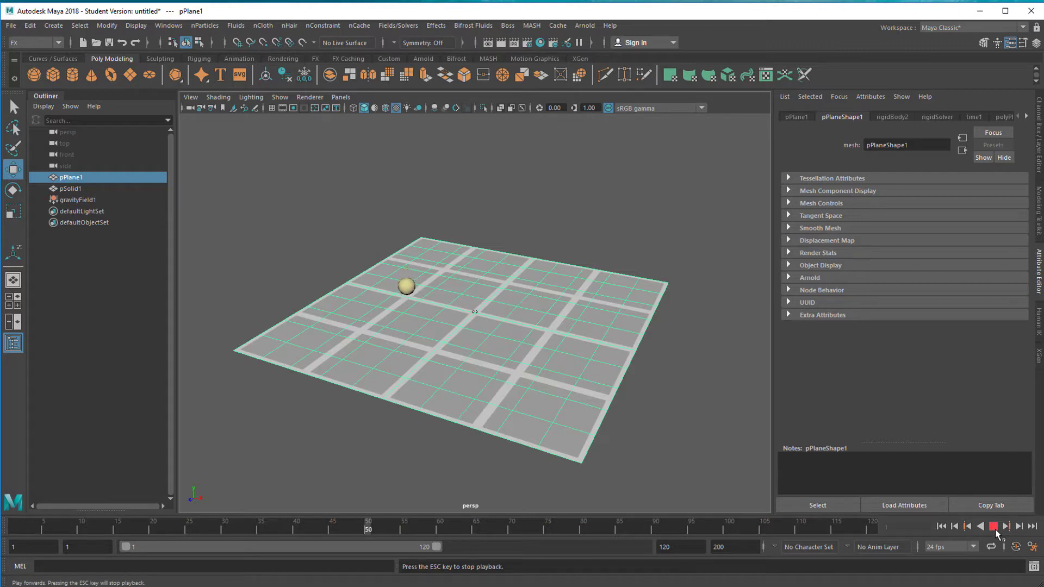
pyautogui.click(994, 527)
# Set the end time of the playback range to 1000 frames
pyautogui.click(658, 547)
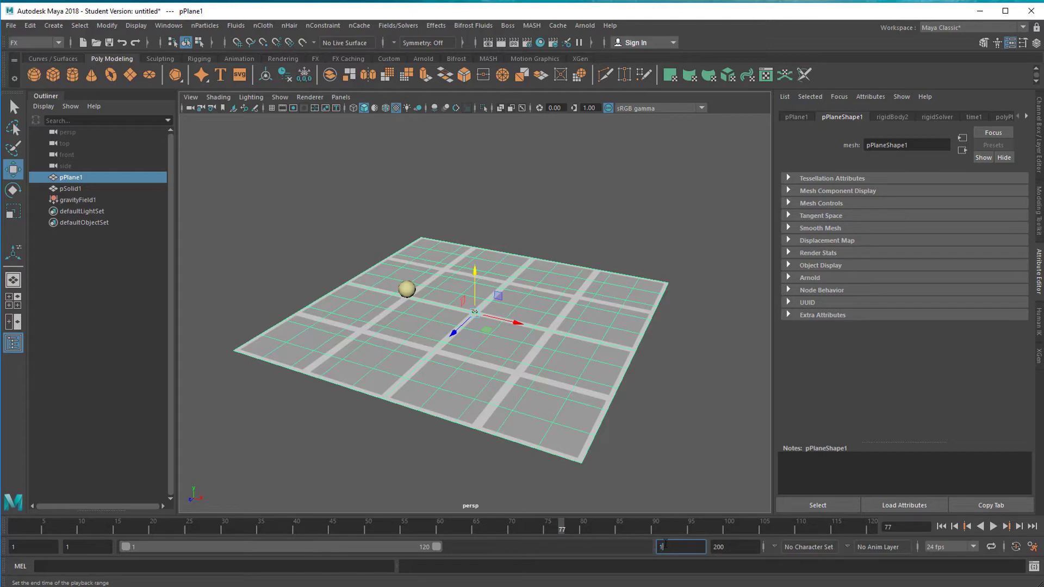
pyautogui.write('1000')
pyautogui.press('Return')
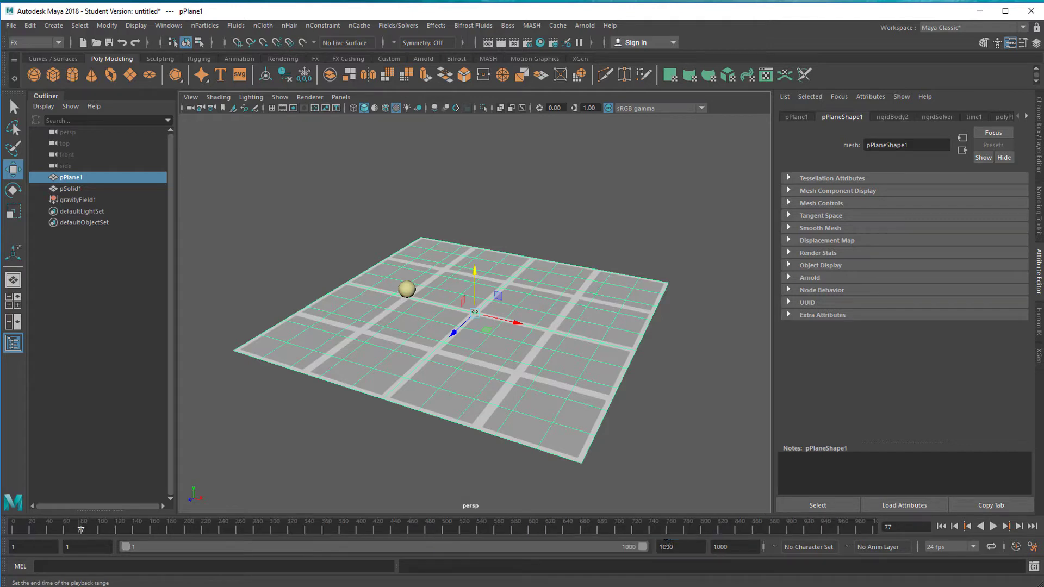
# Raise the ball further above the plane and scale it up slightly in all directions
pyautogui.keyDown('alt'); pyautogui.moveTo(379, 423); pyautogui.dragTo(402, 412); pyautogui.keyUp('alt')
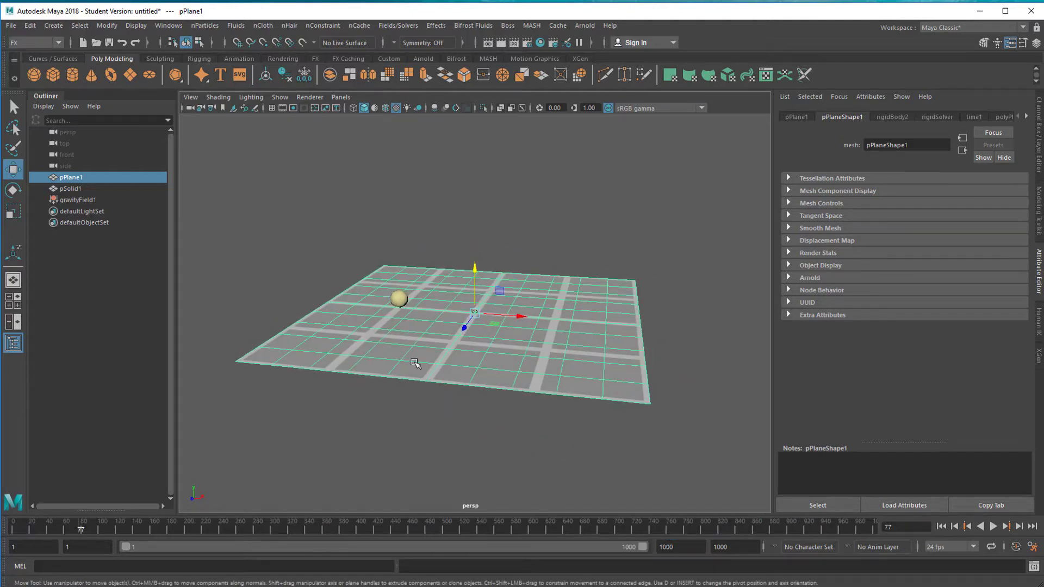
pyautogui.click(402, 300)
pyautogui.moveTo(396, 256); pyautogui.dragTo(396, 234)
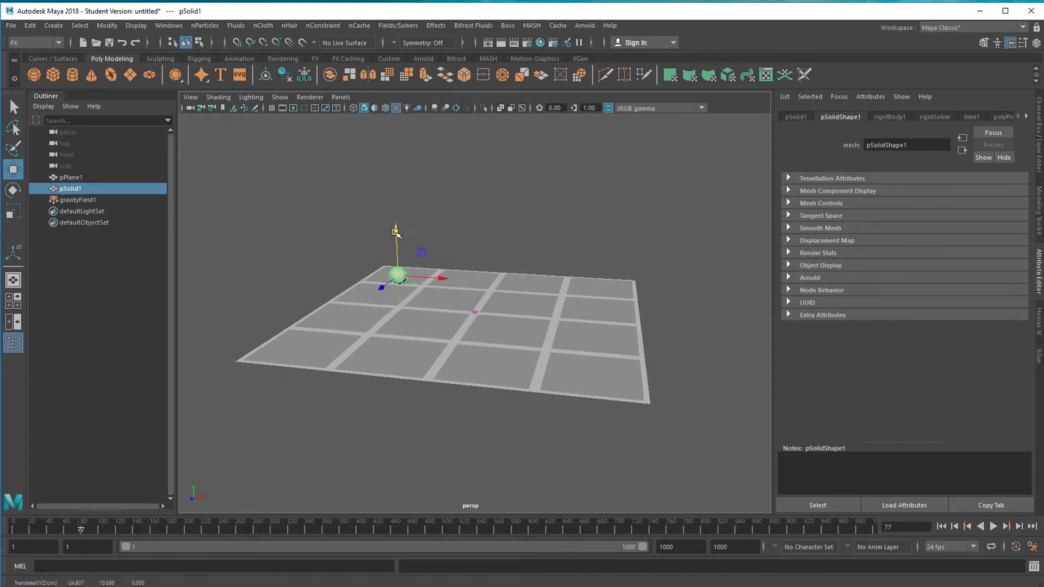
pyautogui.press('r')
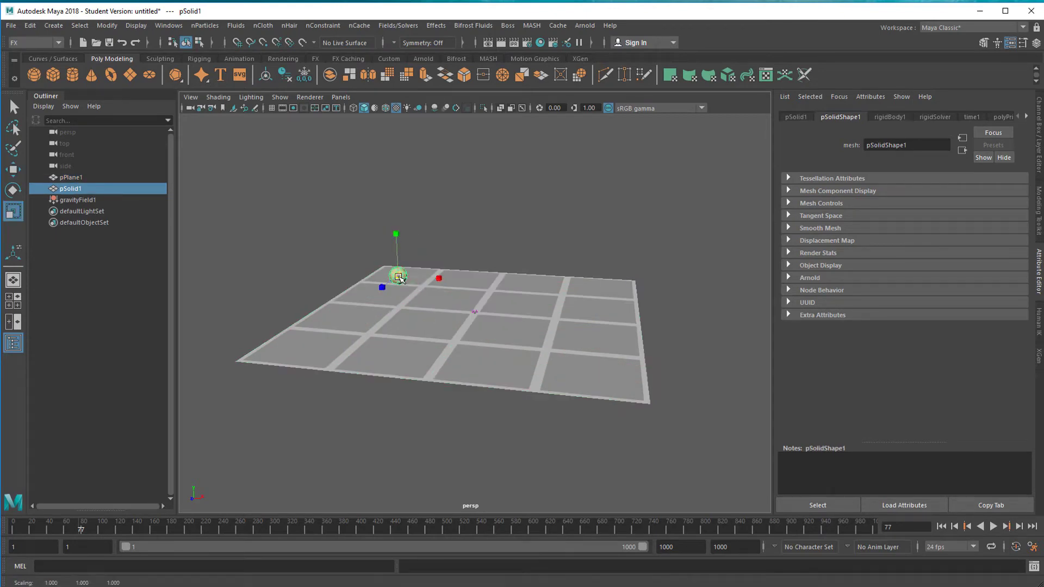
pyautogui.keyDown('alt'); pyautogui.moveTo(427, 336); pyautogui.dragTo(490, 370); pyautogui.keyUp('alt')
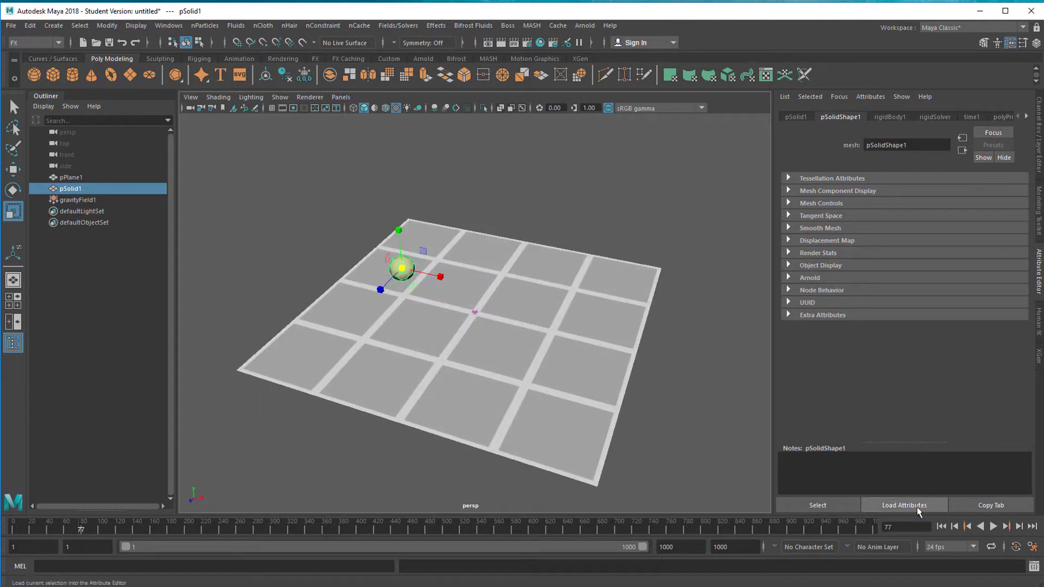
# Replay the simulation from frame 1, stop it, and inspect the ball's contact with the plane from a low angle
pyautogui.click(941, 527)
pyautogui.click(992, 527)
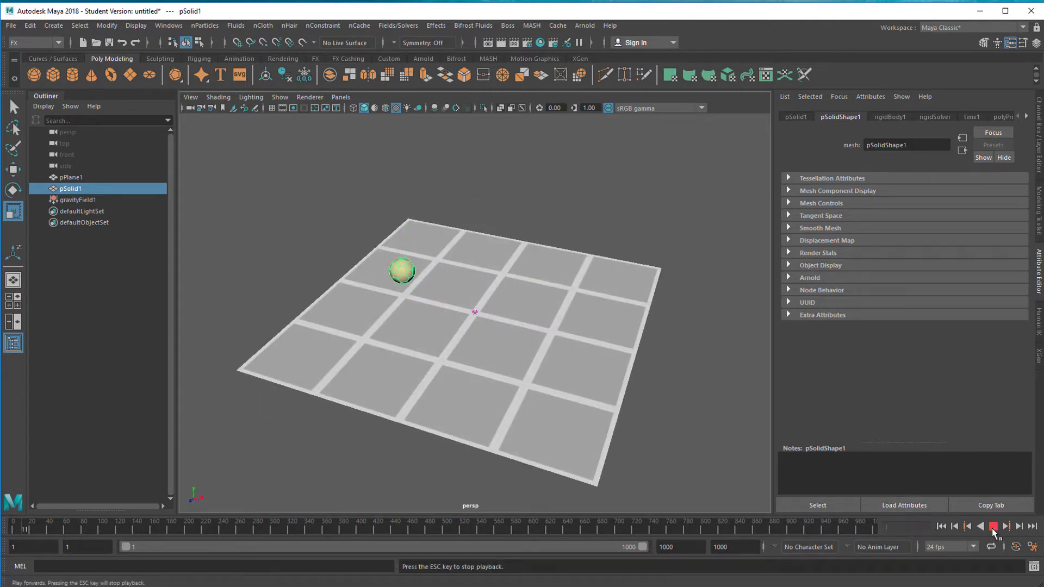
pyautogui.click(994, 531)
pyautogui.keyDown('alt'); pyautogui.moveTo(403, 392); pyautogui.dragTo(614, 389, button='right'); pyautogui.keyUp('alt')
pyautogui.keyDown('alt'); pyautogui.moveTo(434, 399); pyautogui.dragTo(364, 399); pyautogui.keyUp('alt')
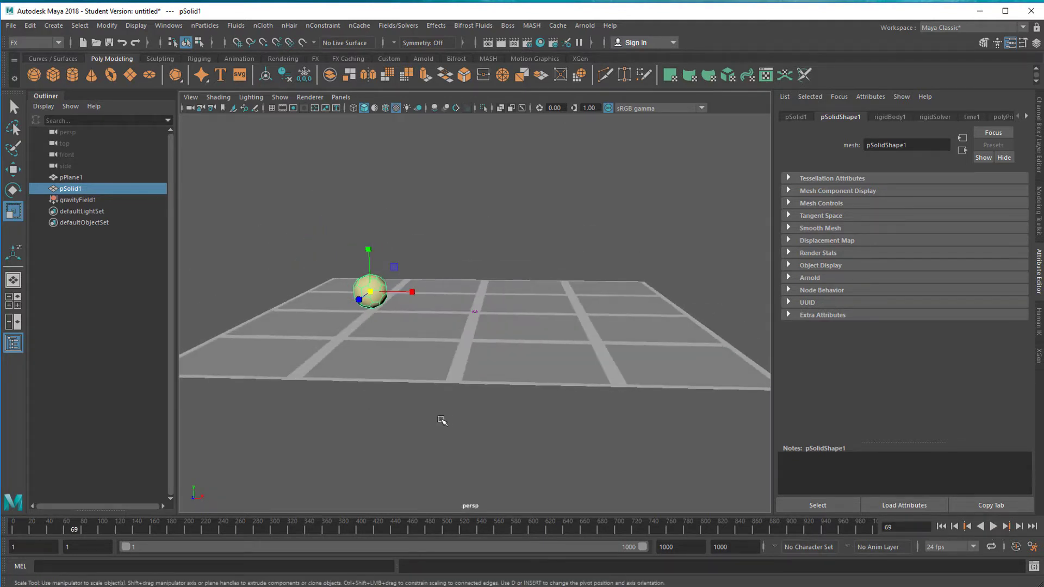
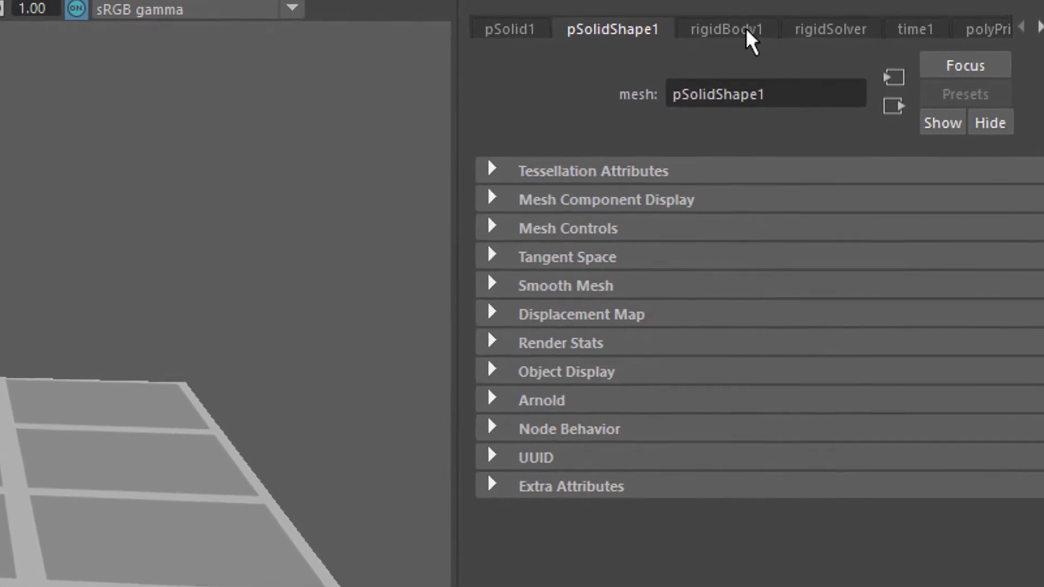
# Open the ball's rigid body attributes and set its Y impulse to 1
pyautogui.click(745, 28)
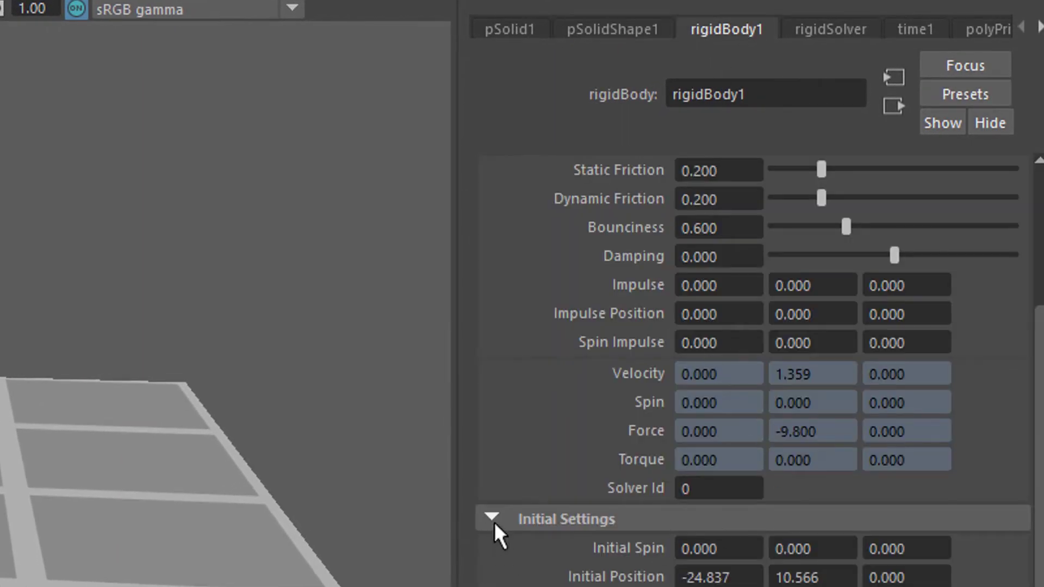
pyautogui.scroll(3, 550, 495)
pyautogui.scroll(3, 754, 370)
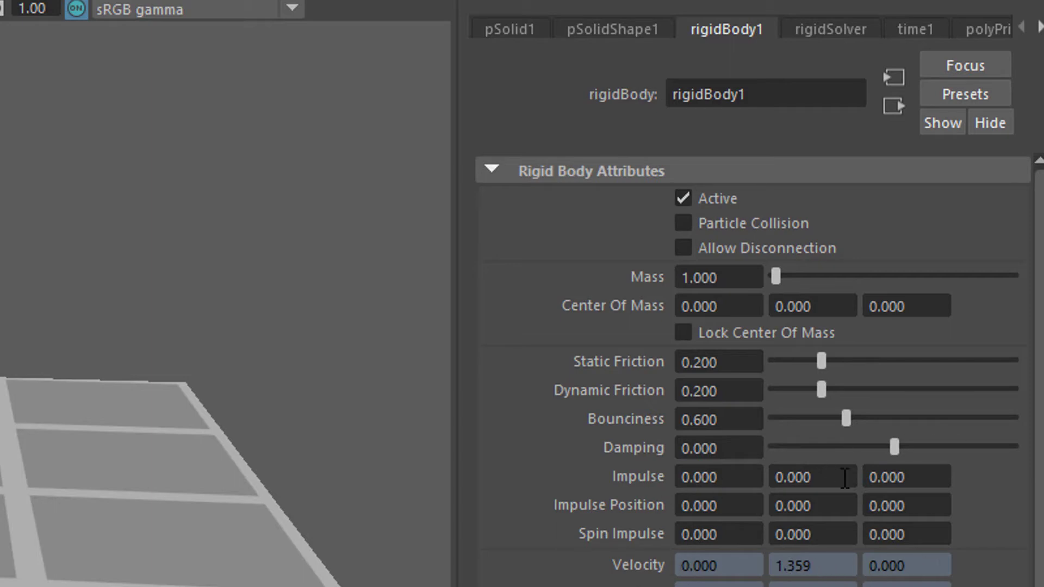
pyautogui.scroll(-3, 1040, 418)
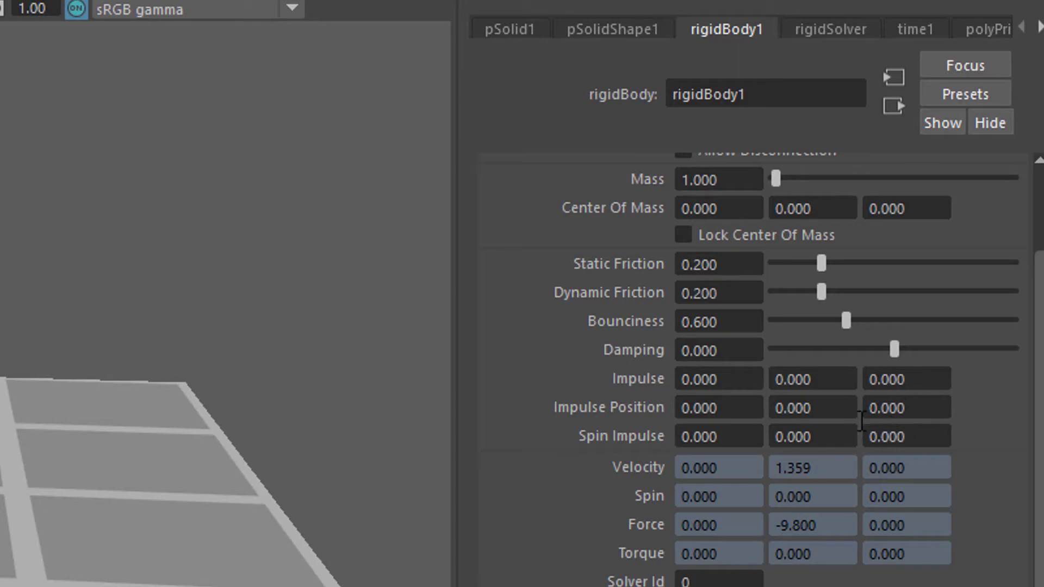
pyautogui.click(826, 381)
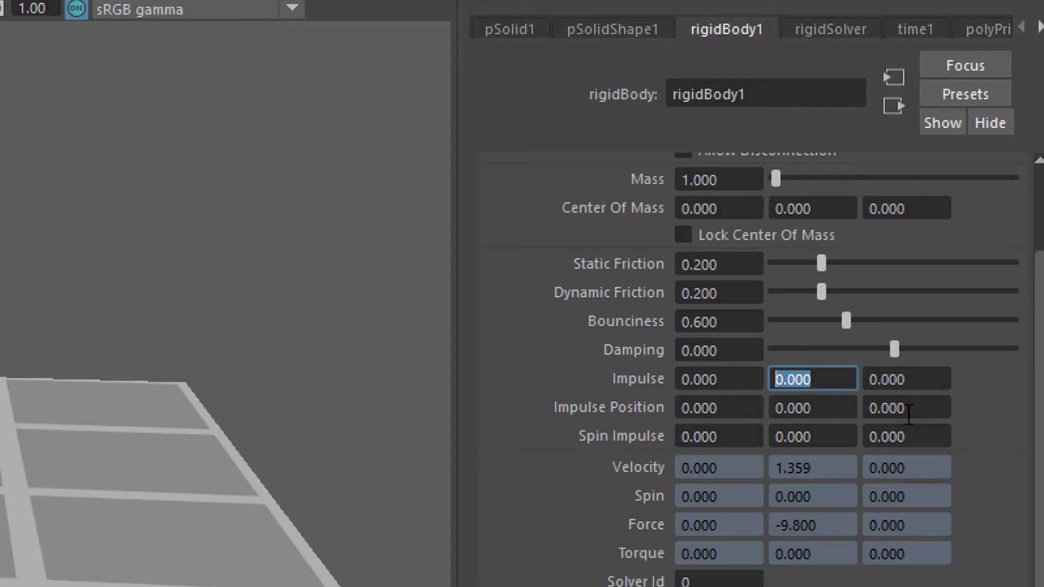
pyautogui.write('1')
pyautogui.press('Return')
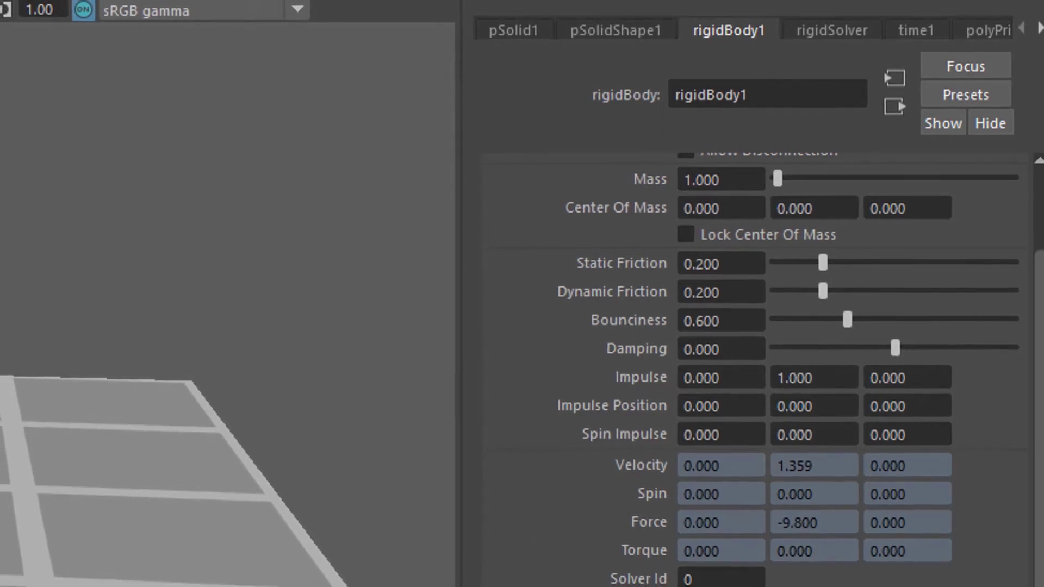
# Play the simulation from the first frame to watch the impulse act on the ball, then stop it and rewind
pyautogui.hotkey('alt', 'shift', 'v')
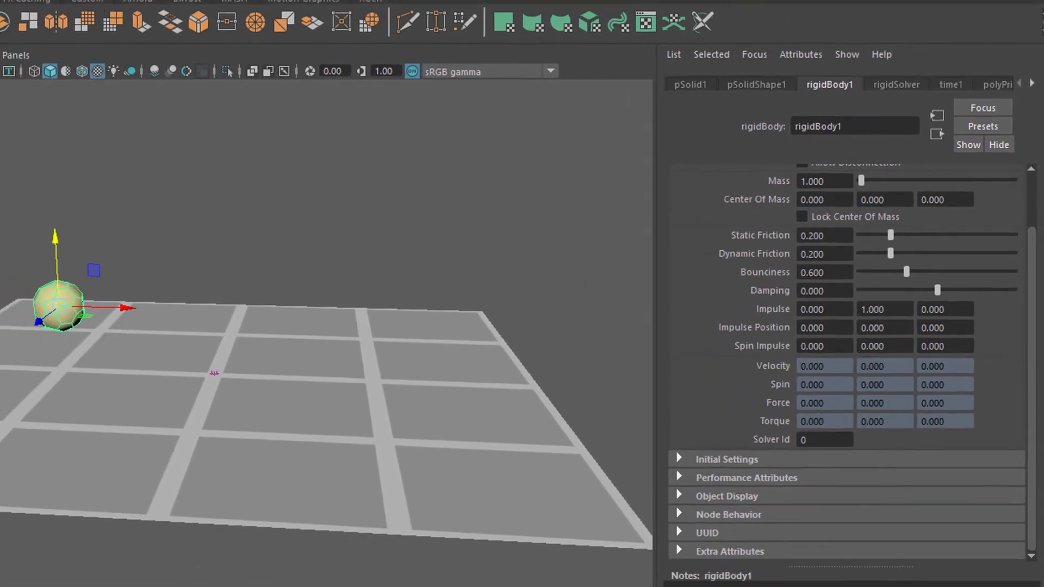
pyautogui.click(991, 571)
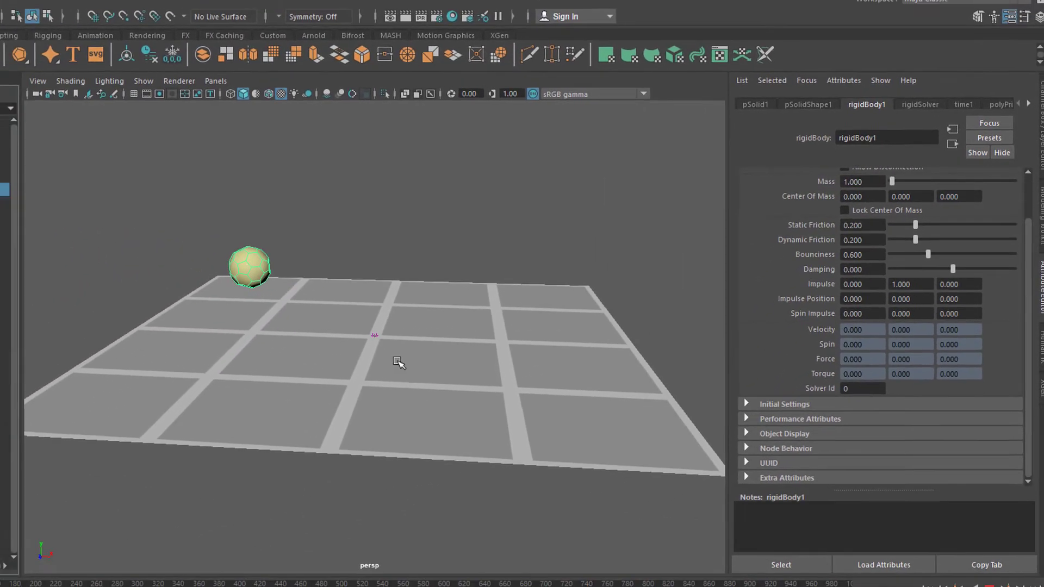
pyautogui.scroll(-6, 261, 397)
pyautogui.scroll(-5, 322, 397)
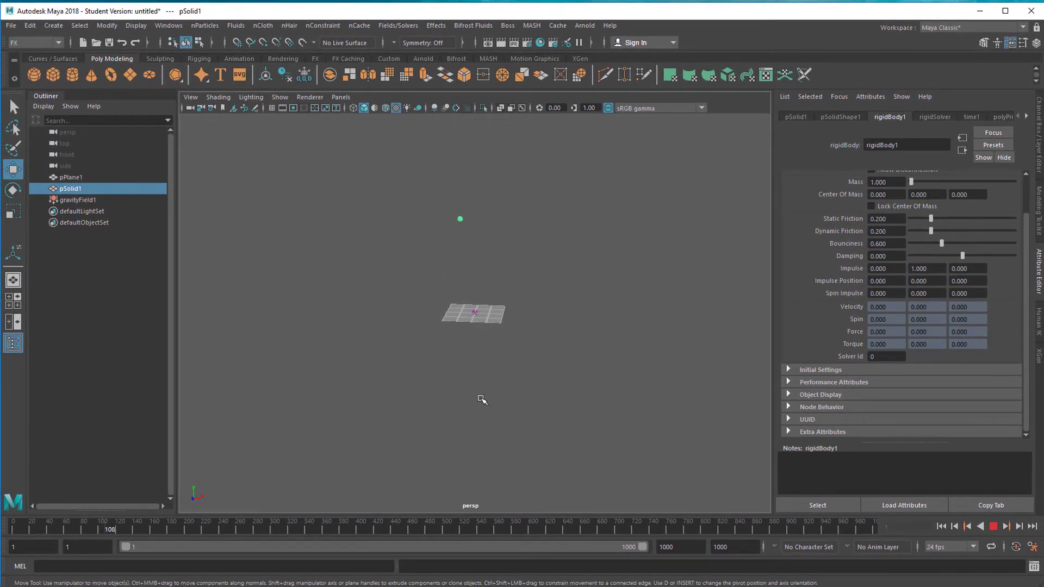
pyautogui.keyDown('alt'); pyautogui.moveTo(569, 392); pyautogui.dragTo(361, 427, button='right'); pyautogui.keyUp('alt')
pyautogui.keyDown('alt'); pyautogui.moveTo(562, 403); pyautogui.dragTo(342, 420, button='right'); pyautogui.keyUp('alt')
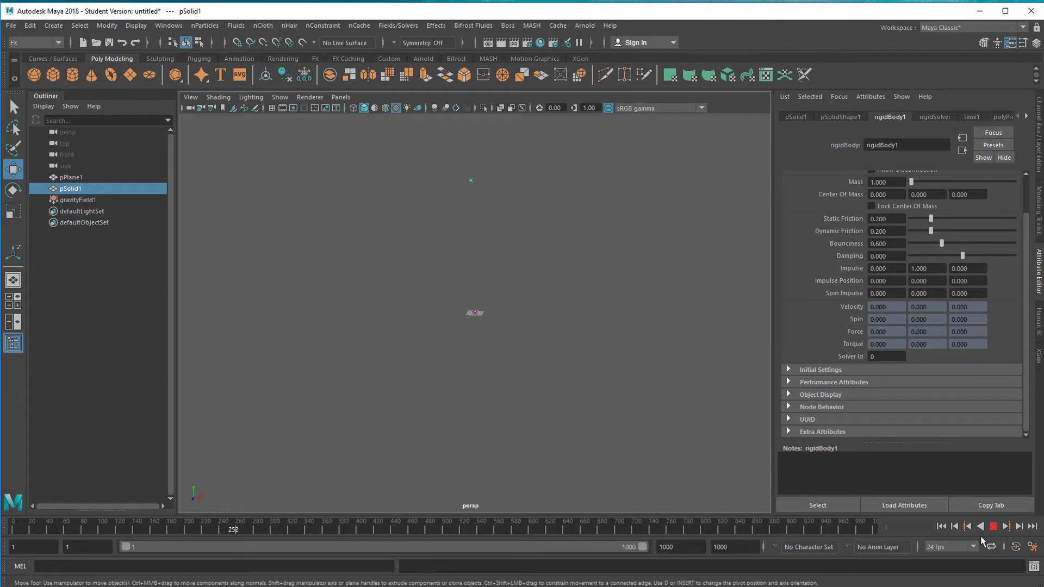
pyautogui.click(993, 526)
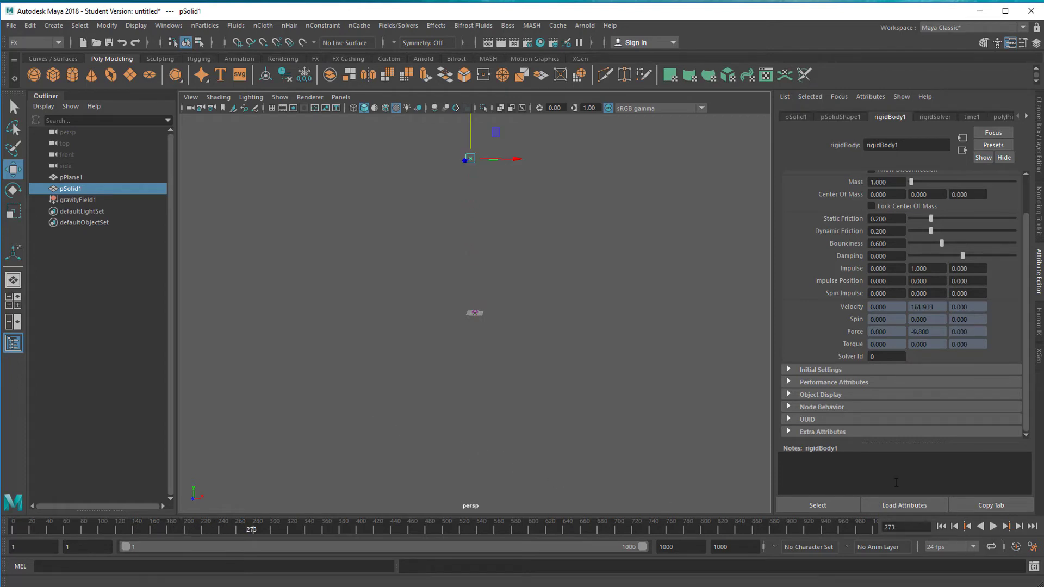
pyautogui.click(942, 527)
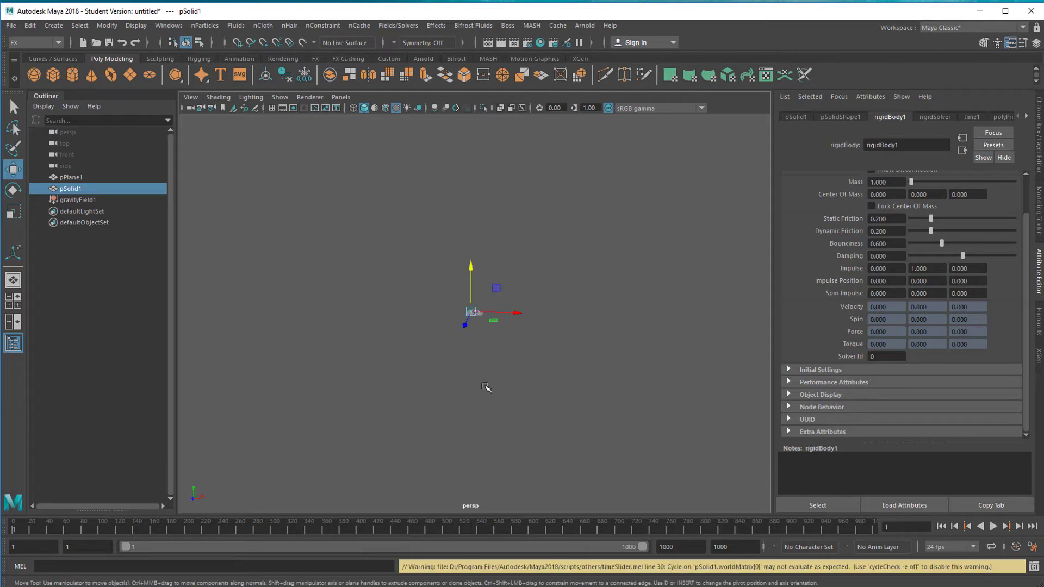
# Reset the ball's Y impulse to 0 and replay the simulation briefly to check the fall
pyautogui.scroll(10, 486, 387)
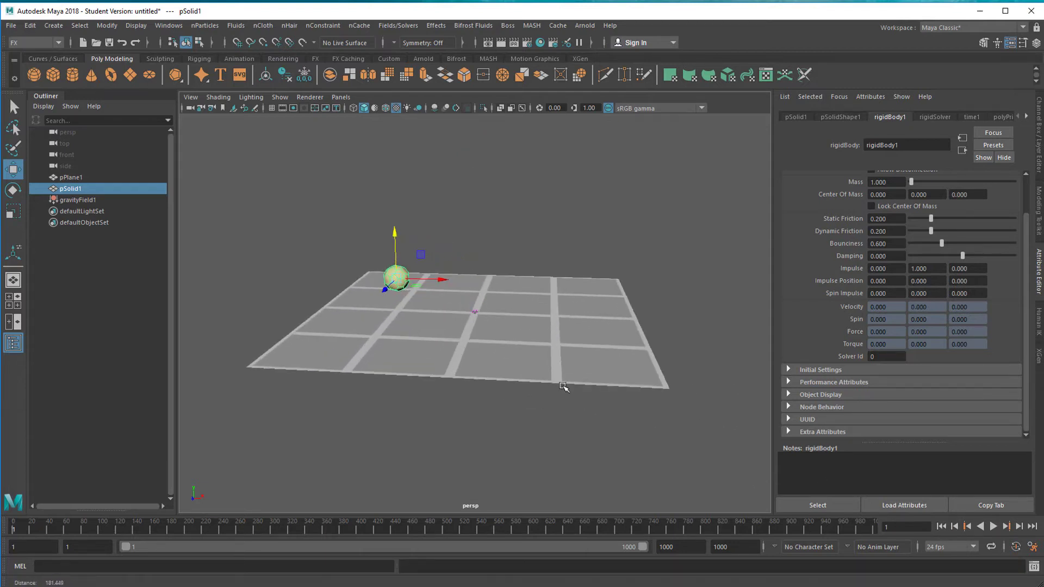
pyautogui.scroll(1, 563, 386)
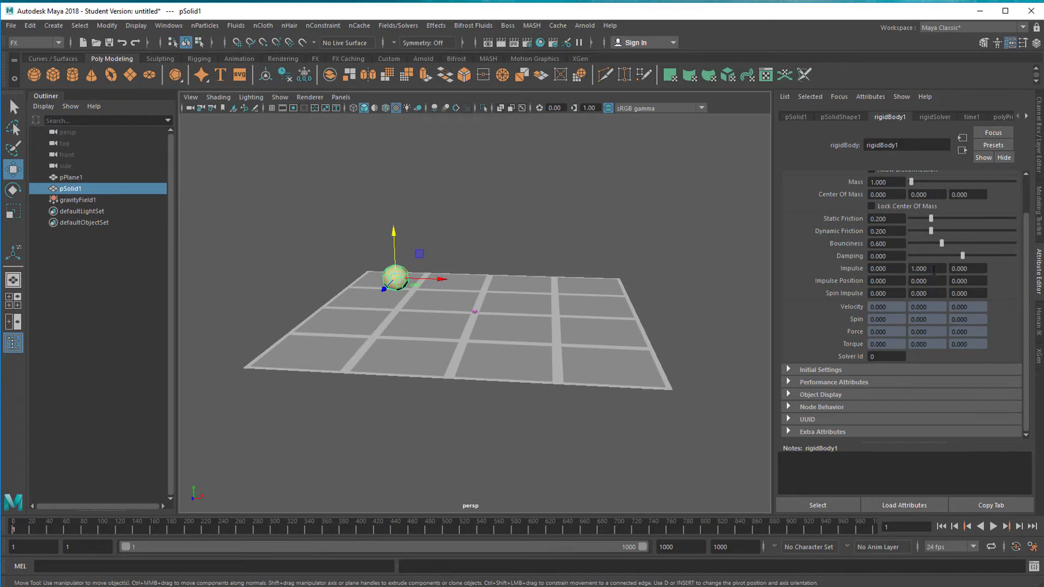
pyautogui.moveTo(933, 270); pyautogui.dragTo(900, 270)
pyautogui.press('Return')
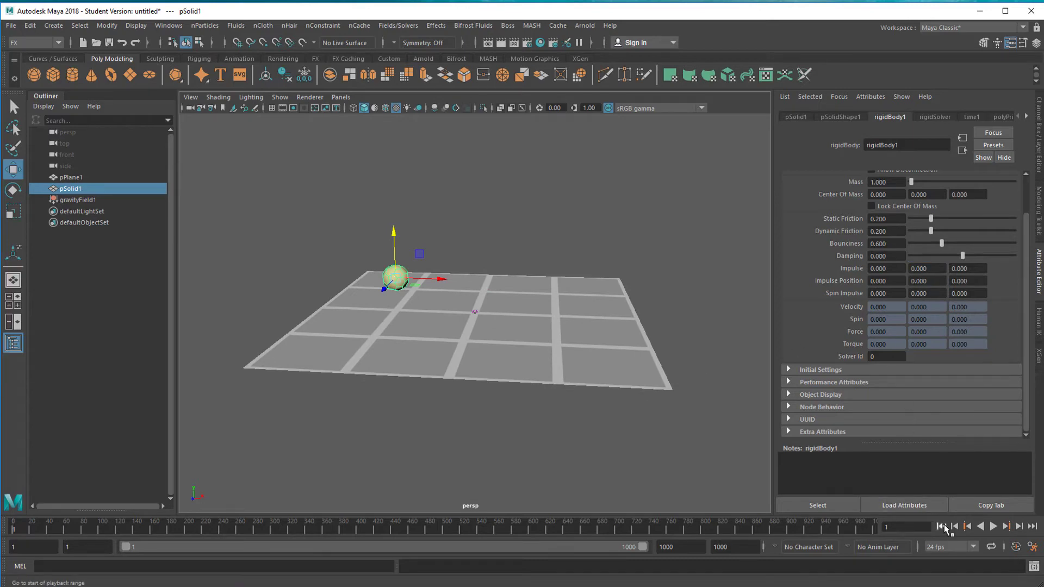
pyautogui.click(994, 526)
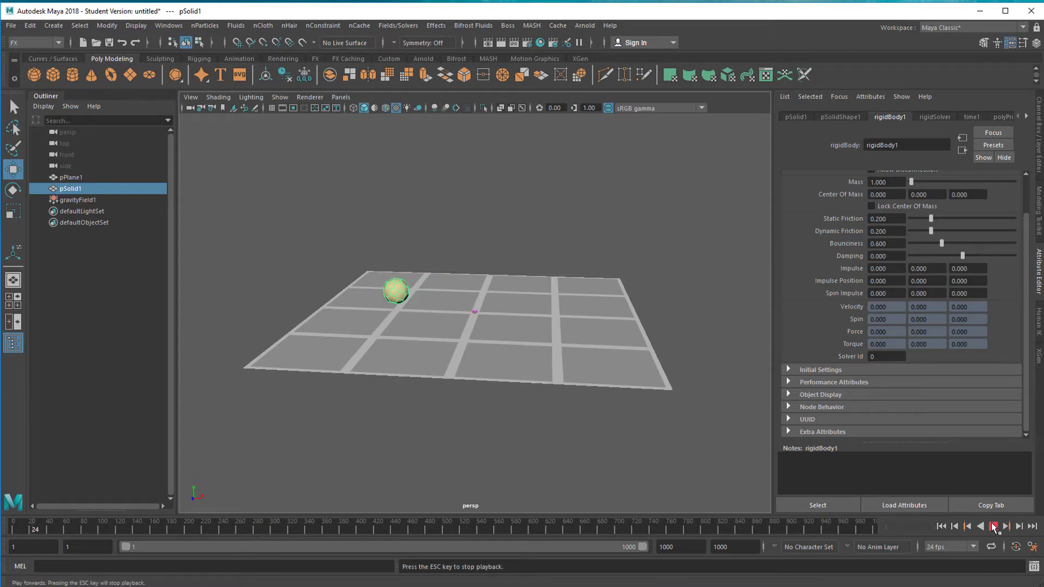
pyautogui.click(991, 532)
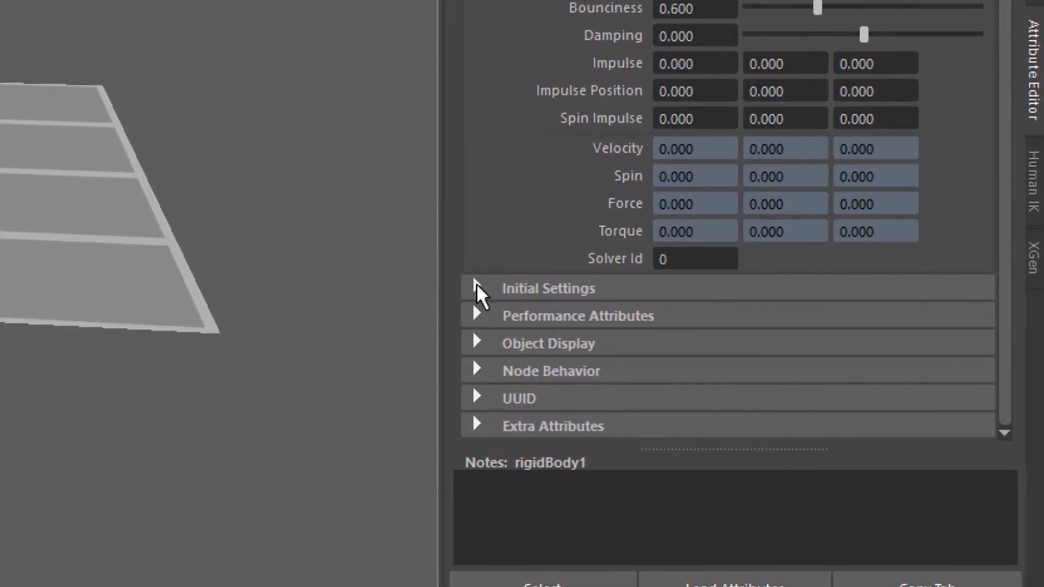
# Expand the ball's initial settings, set the Y initial spin to 100, and play the simulation to check the rotation
pyautogui.click(478, 288)
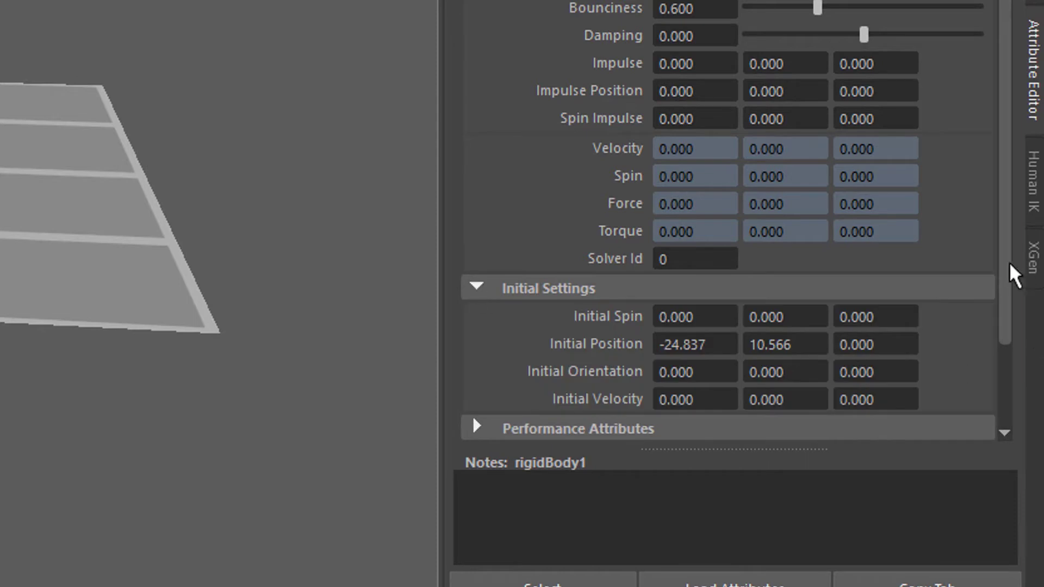
pyautogui.moveTo(1007, 277); pyautogui.dragTo(1027, 361)
pyautogui.scroll(-1, 858, 361)
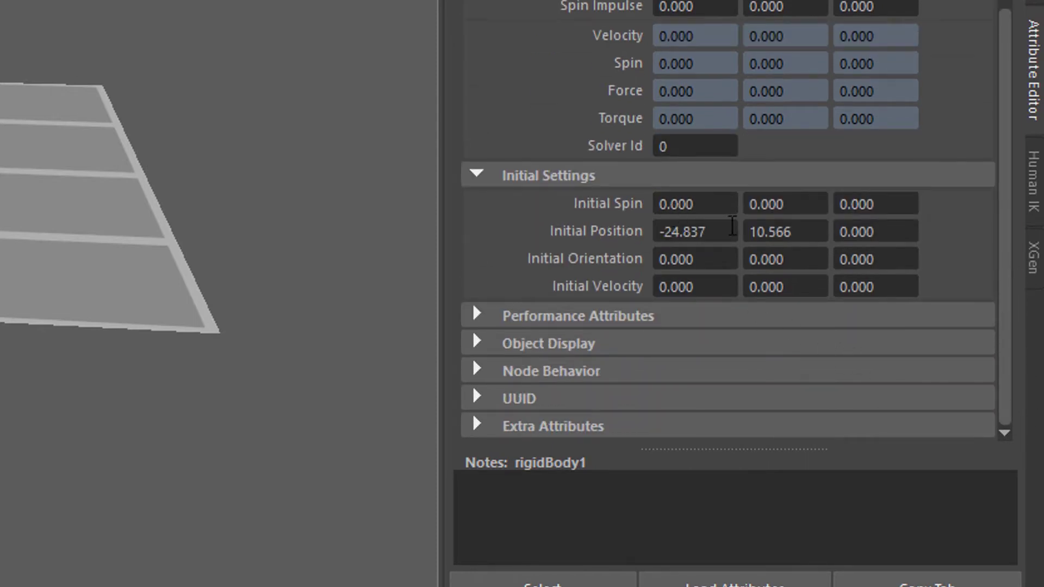
pyautogui.doubleClick(797, 205)
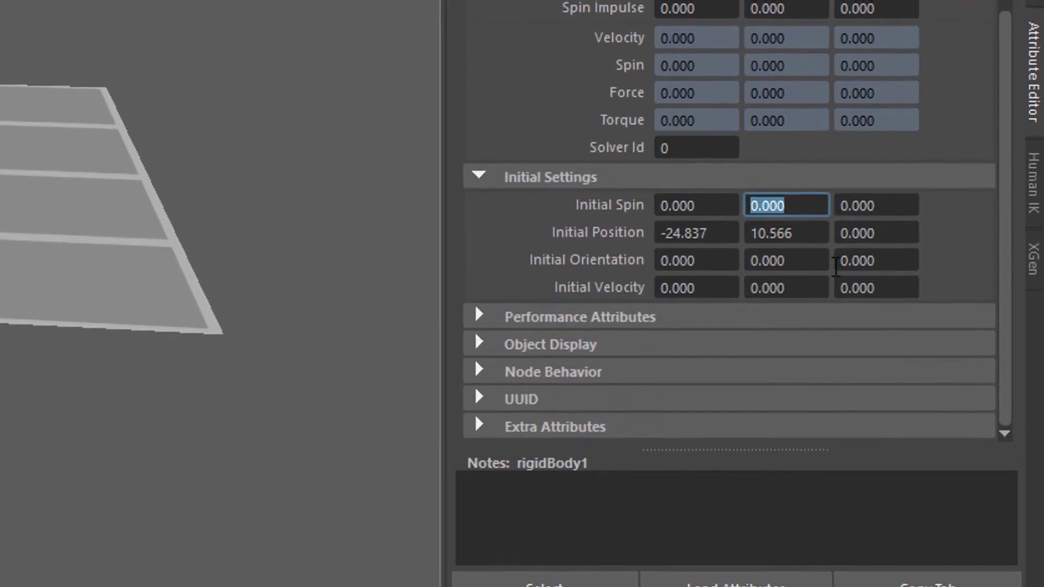
pyautogui.write('100')
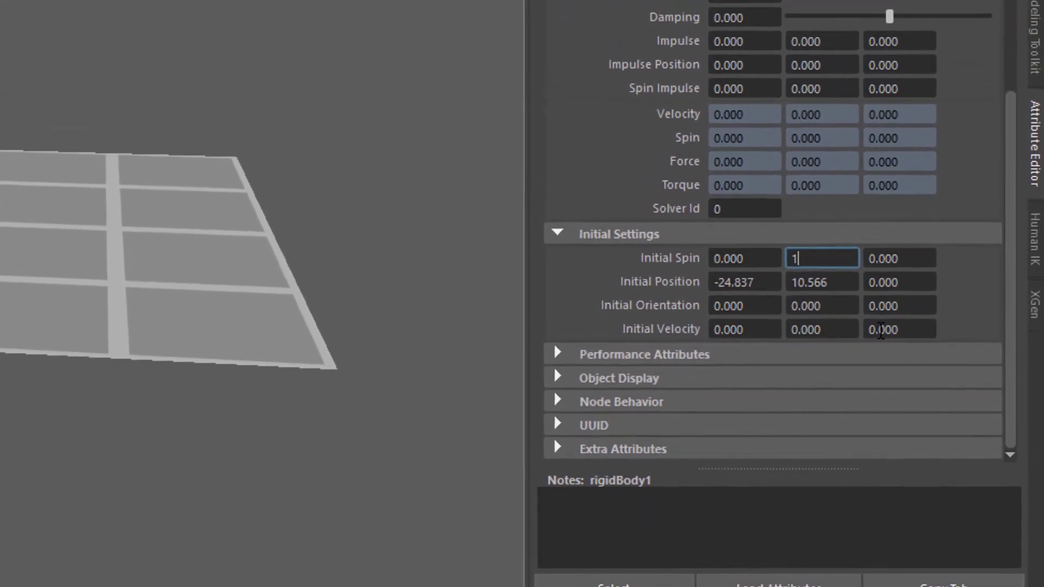
pyautogui.press('Return')
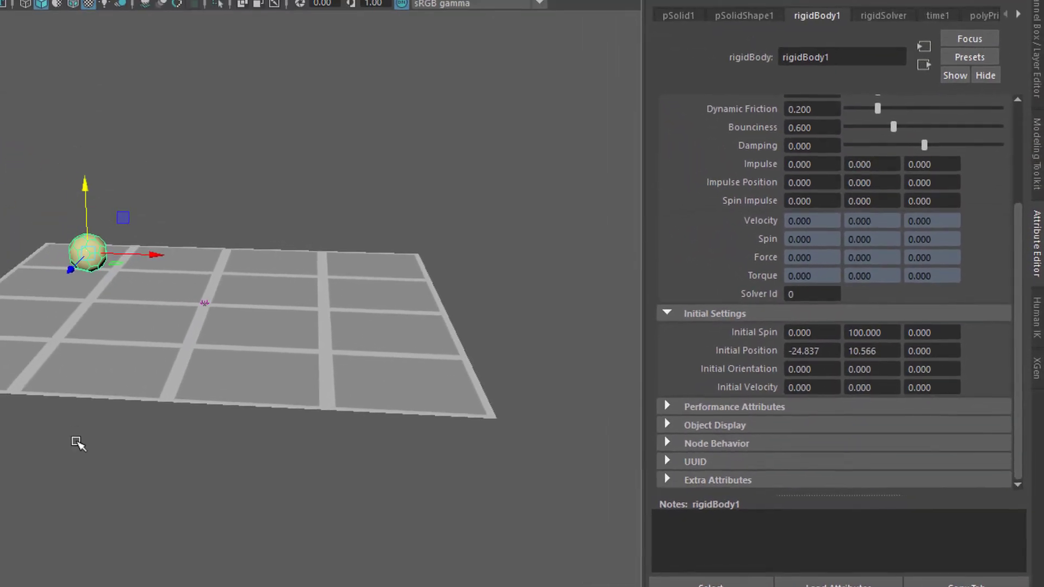
pyautogui.keyDown('alt'); pyautogui.moveTo(76, 442); pyautogui.dragTo(375, 432, button='right'); pyautogui.keyUp('alt')
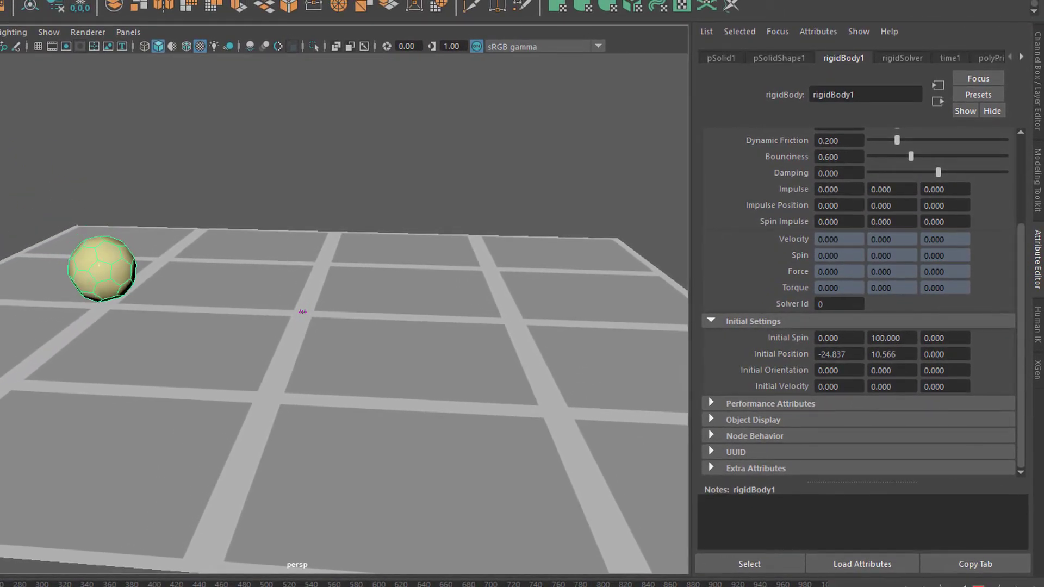
pyautogui.click(978, 586)
# Set the ball's initial spin to 80 on X and 200 on Z
pyautogui.click(846, 337)
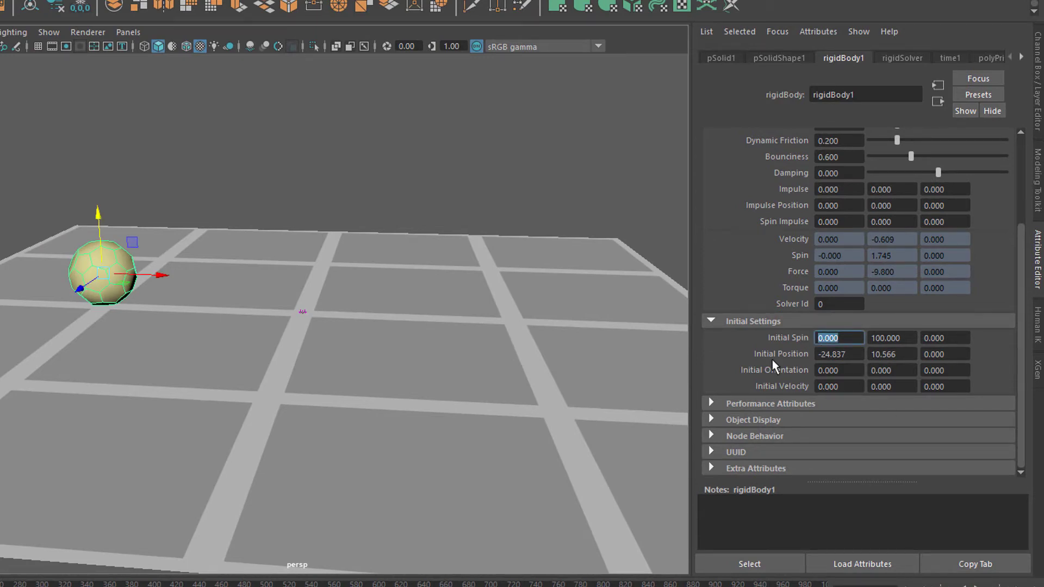
pyautogui.press('Return')
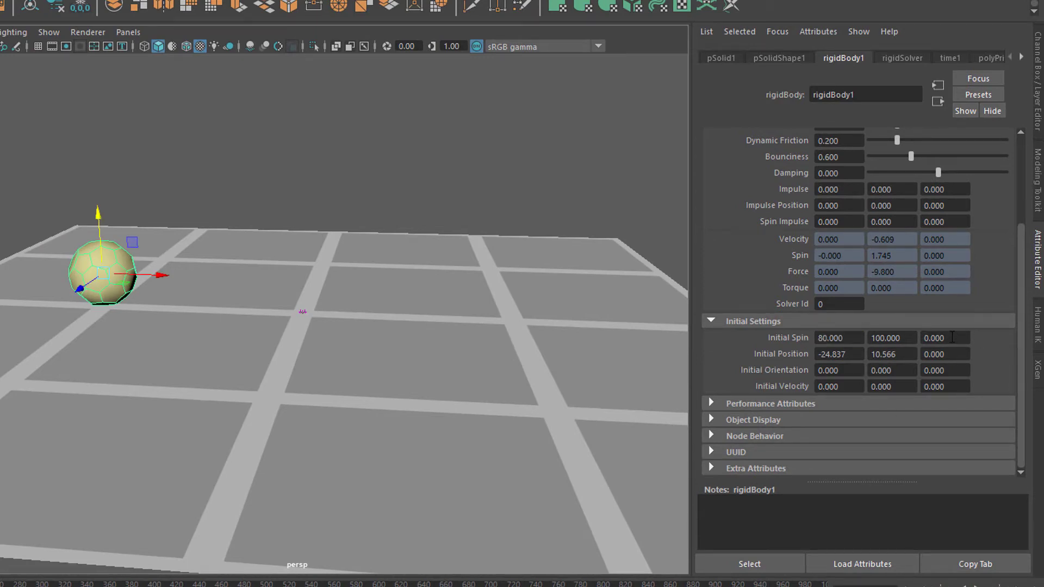
pyautogui.click(953, 338)
pyautogui.write('200')
pyautogui.press('Return')
# Replay the simulation from the first frame, stop it, and examine the spinning ball's position on the plane from several angles
pyautogui.click(907, 586)
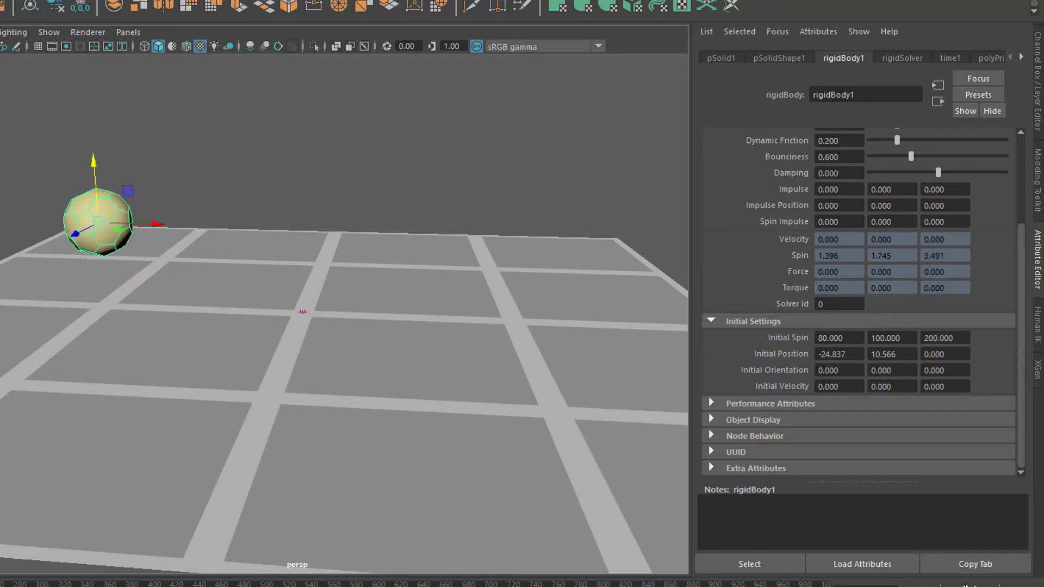
pyautogui.click(977, 586)
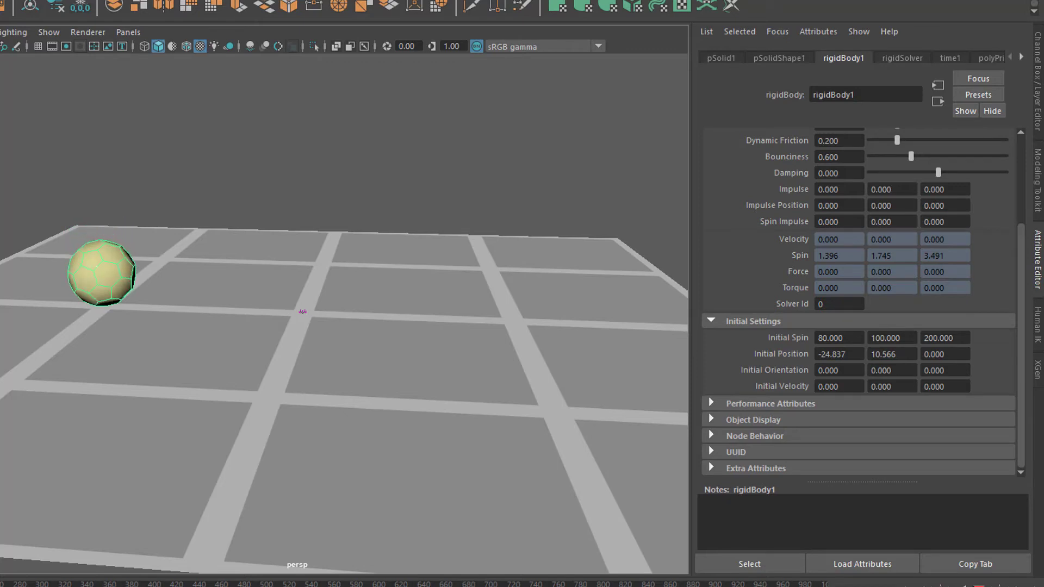
pyautogui.click(977, 586)
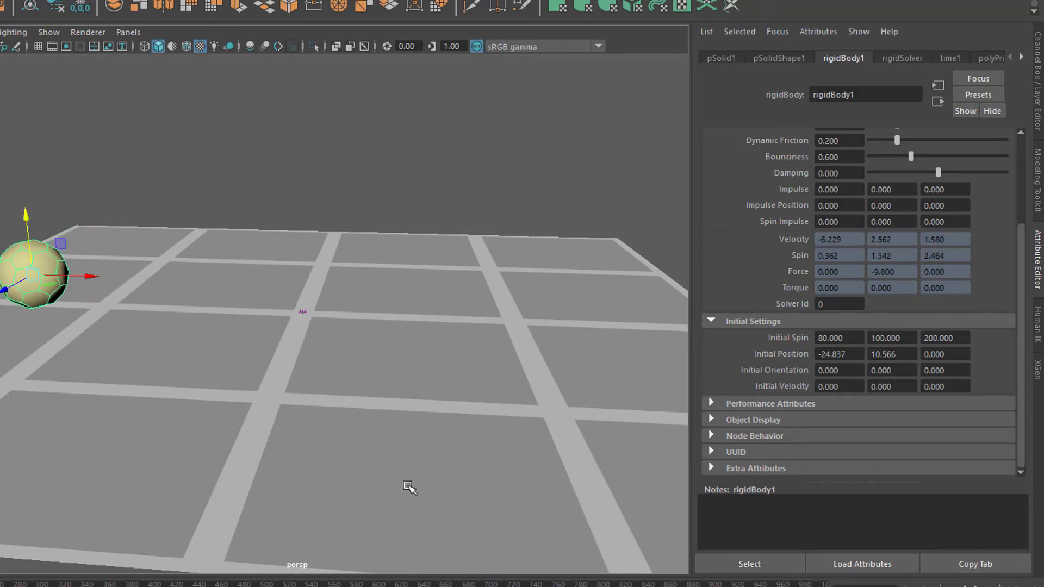
pyautogui.keyDown('alt'); pyautogui.moveTo(406, 485); pyautogui.dragTo(280, 478); pyautogui.keyUp('alt')
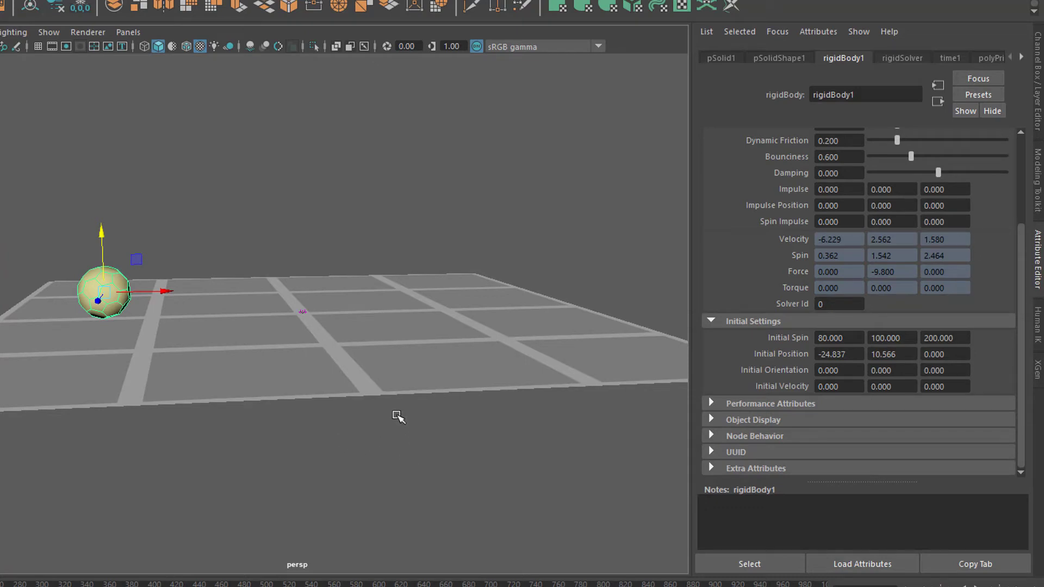
pyautogui.keyDown('alt'); pyautogui.moveTo(491, 412); pyautogui.dragTo(348, 450); pyautogui.keyUp('alt')
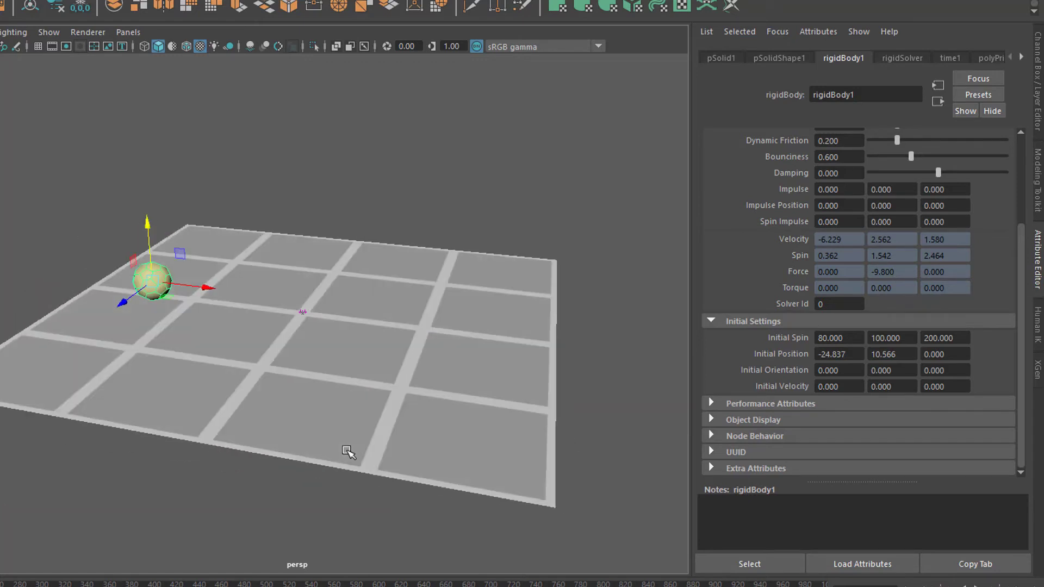
pyautogui.keyDown('alt'); pyautogui.moveTo(252, 442); pyautogui.dragTo(341, 433, button='right'); pyautogui.keyUp('alt')
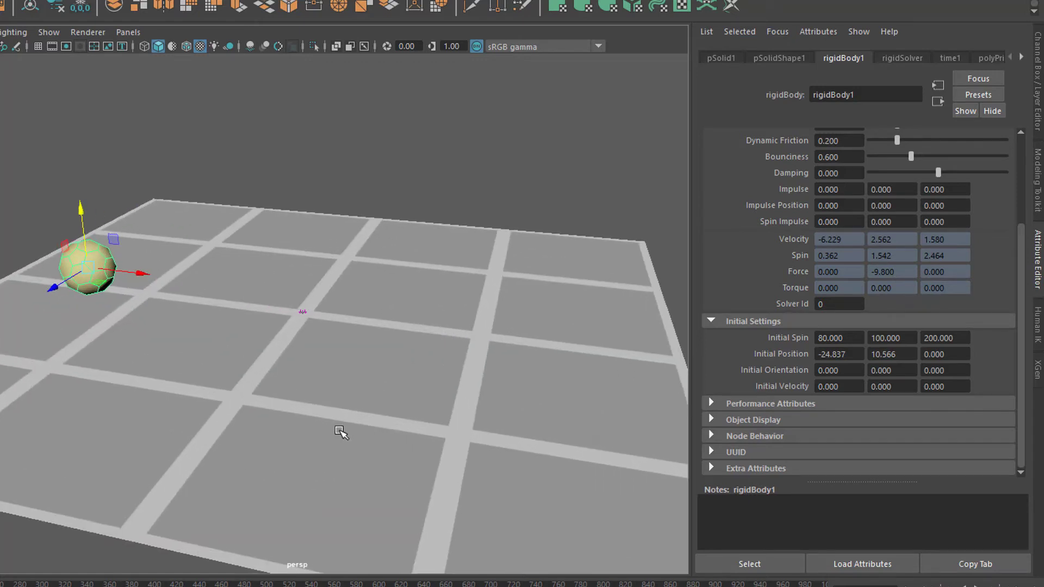
pyautogui.keyDown('alt'); pyautogui.moveTo(376, 433); pyautogui.dragTo(402, 417, button='middle'); pyautogui.keyUp('alt')
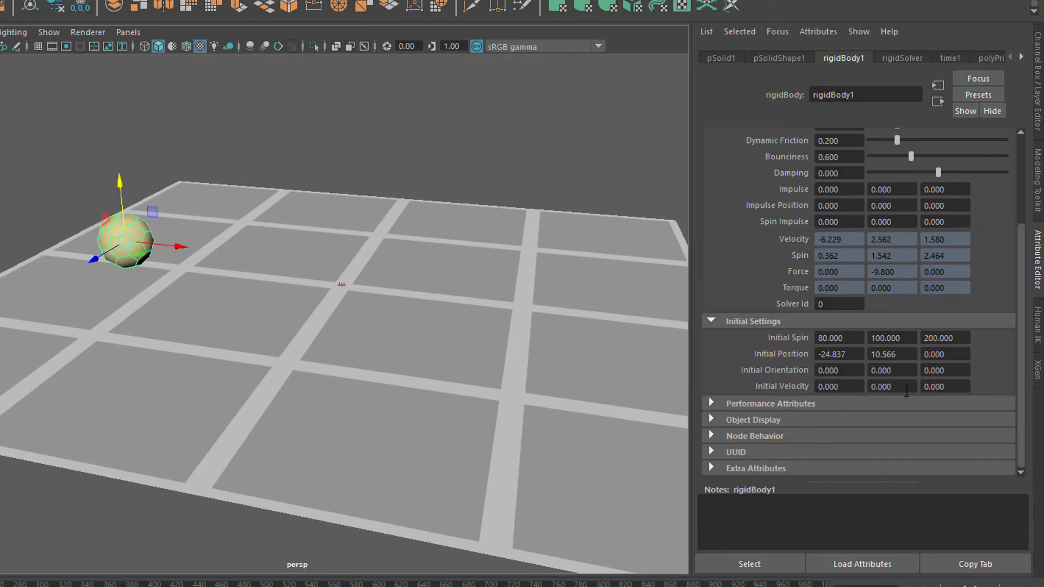
# Set the ball's initial velocity to 10 on Y and 5 on X
pyautogui.moveTo(903, 387); pyautogui.dragTo(867, 393)
pyautogui.press('Return')
pyautogui.moveTo(845, 386); pyautogui.dragTo(803, 395)
pyautogui.write('5')
pyautogui.press('Return')
# Replay the simulation from the first frame and watch the launched ball's path over the plane from a low side view
pyautogui.hotkey('alt', 'shift', 'v')
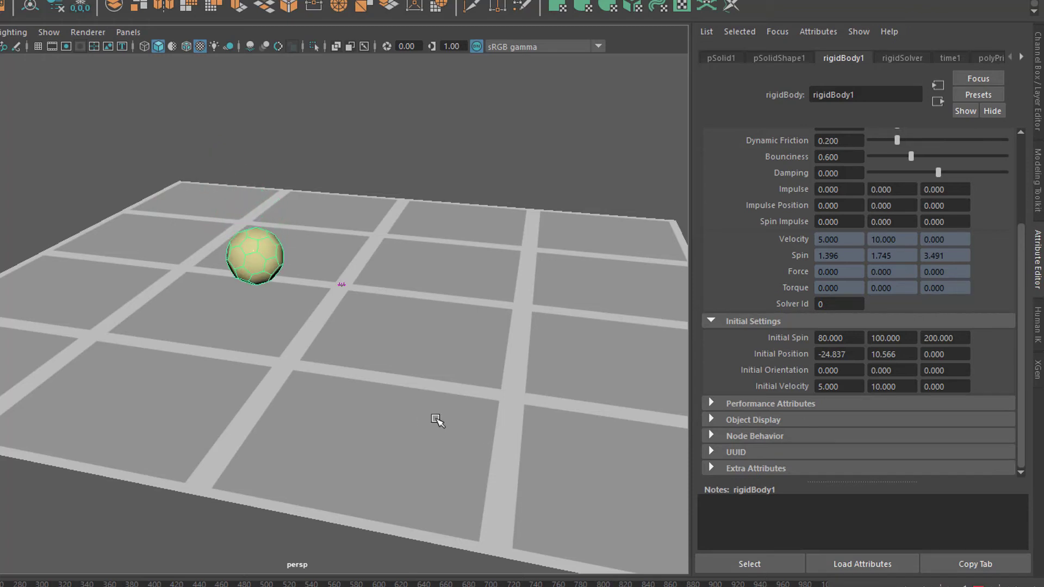
pyautogui.keyDown('alt'); pyautogui.moveTo(435, 419); pyautogui.dragTo(440, 415); pyautogui.keyUp('alt')
pyautogui.click(978, 586)
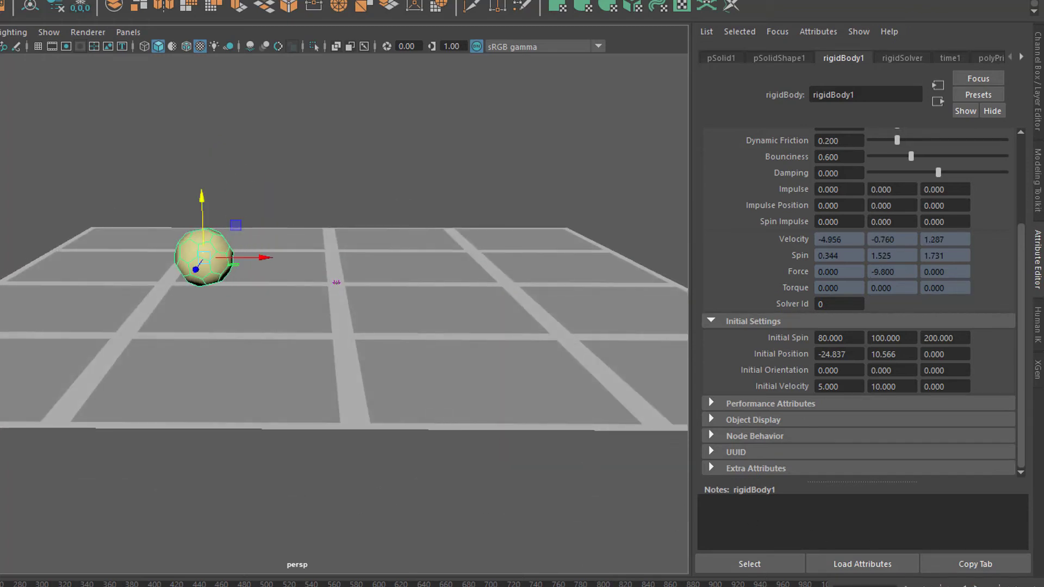
pyautogui.click(908, 586)
pyautogui.keyDown('alt'); pyautogui.moveTo(418, 433); pyautogui.dragTo(477, 438); pyautogui.keyUp('alt')
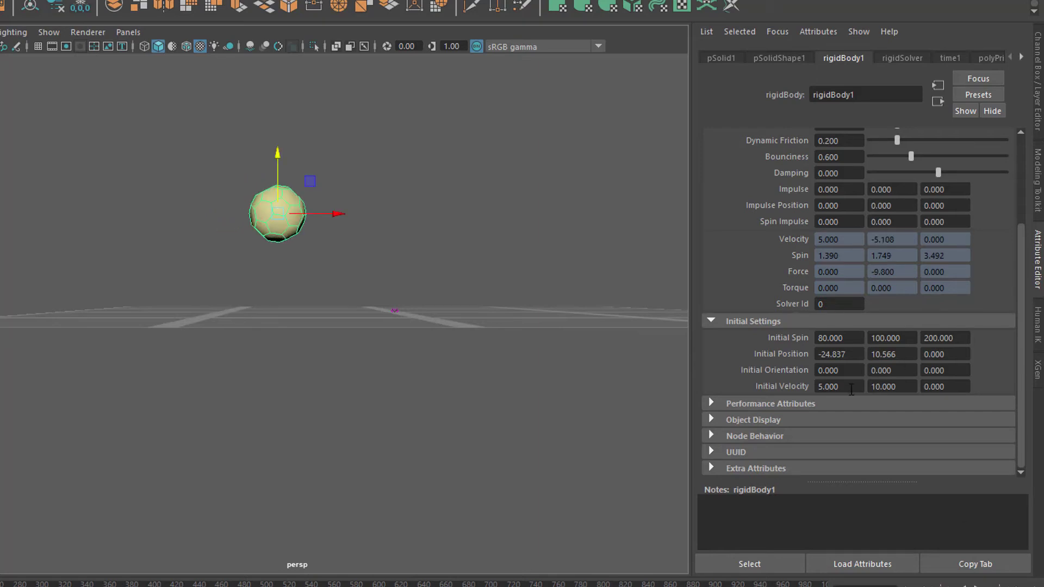
# Set the ball's X initial velocity to 20 and return to the first frame
pyautogui.click(852, 390)
pyautogui.write('20')
pyautogui.press('Return')
pyautogui.click(908, 586)
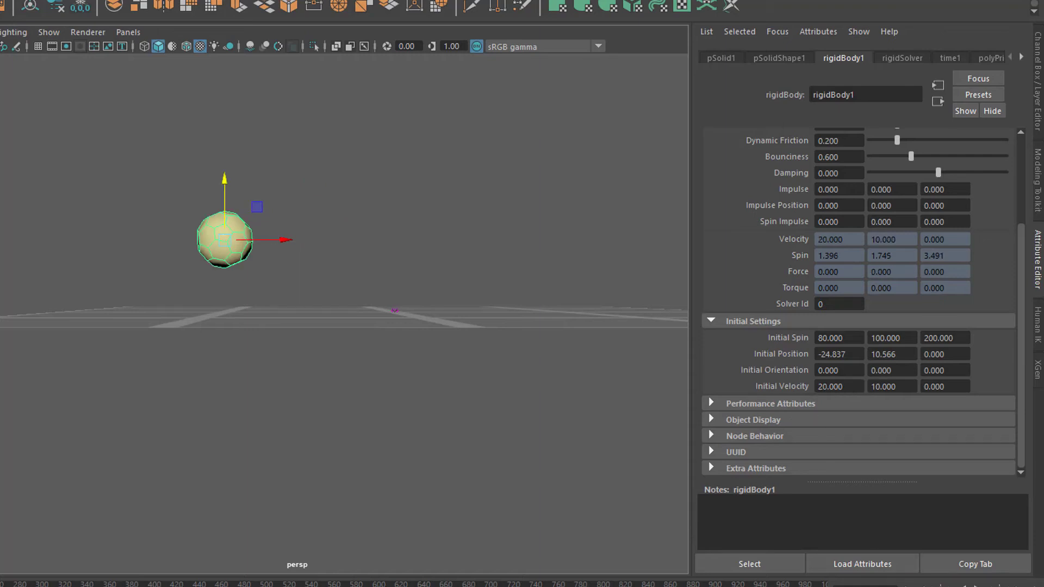
# Play the launched ball's motion briefly, stop it, and set the ball's Y initial velocity to 30
pyautogui.click(979, 586)
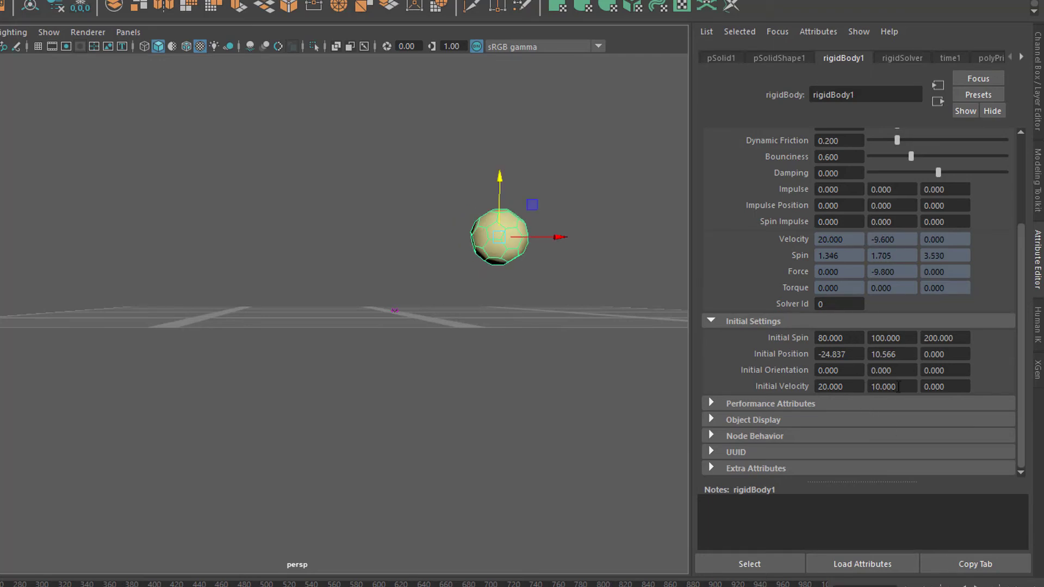
pyautogui.click(898, 388)
pyautogui.write('30')
pyautogui.press('Return')
# Replay the simulation from the first frame and watch the higher launch over the whole plane, stopping after the ball passes its edge
pyautogui.hotkey('alt', 'shift', 'v')
pyautogui.hotkey('alt', 'v')
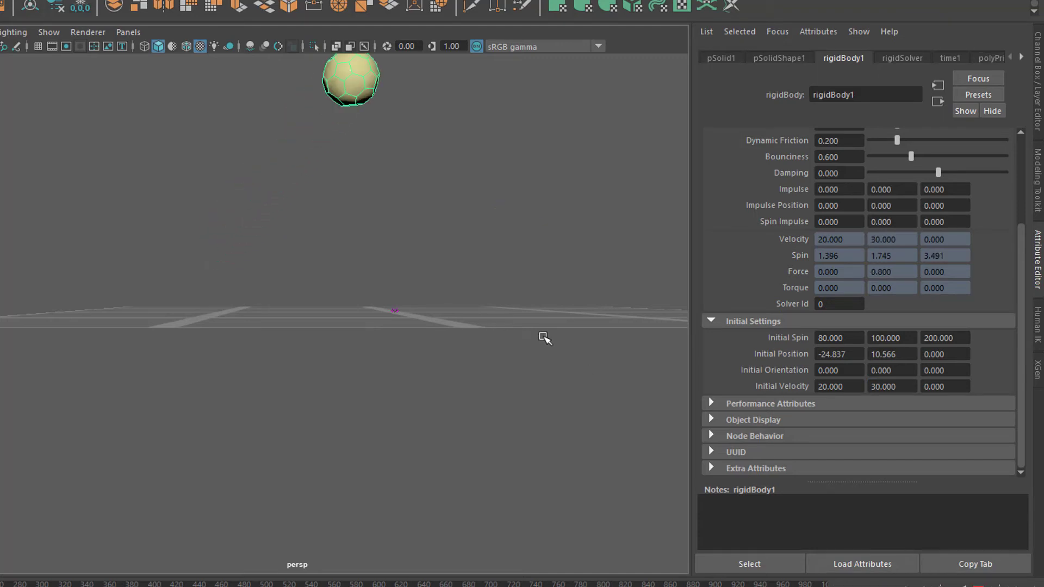
pyautogui.scroll(-5, 489, 344)
pyautogui.keyDown('alt'); pyautogui.moveTo(501, 366); pyautogui.dragTo(452, 402); pyautogui.keyUp('alt')
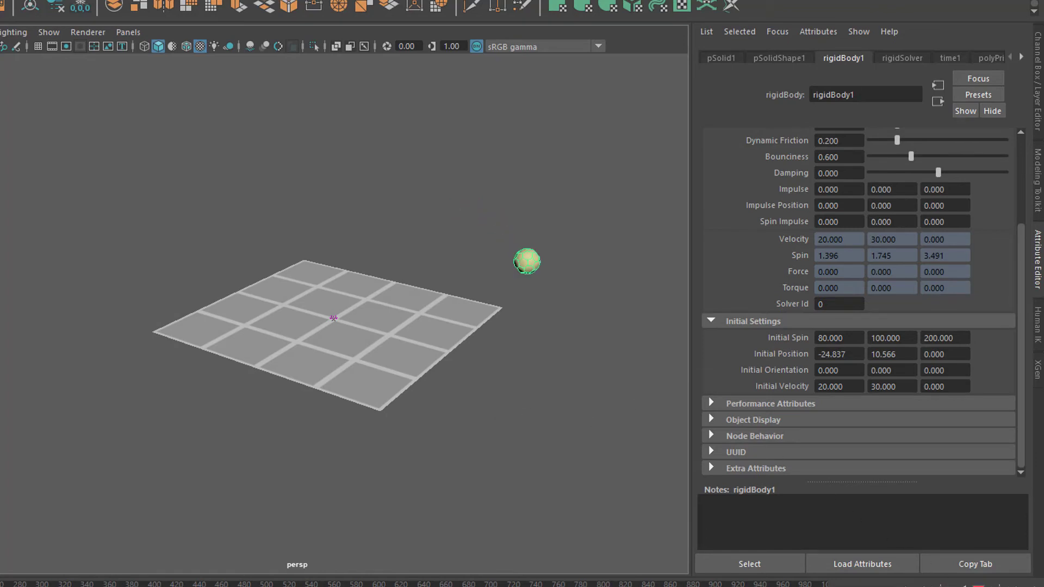
pyautogui.click(979, 586)
pyautogui.keyDown('alt'); pyautogui.moveTo(414, 405); pyautogui.dragTo(438, 410); pyautogui.keyUp('alt')
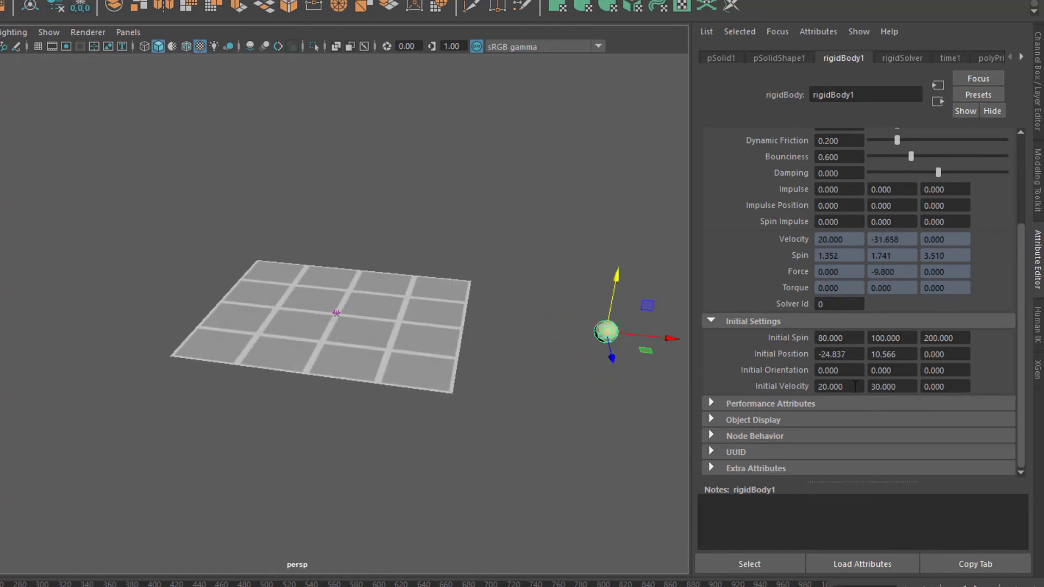
# Set the ball's X initial velocity to 5 and return to the first frame
pyautogui.click(852, 389)
pyautogui.write('5')
pyautogui.press('Return')
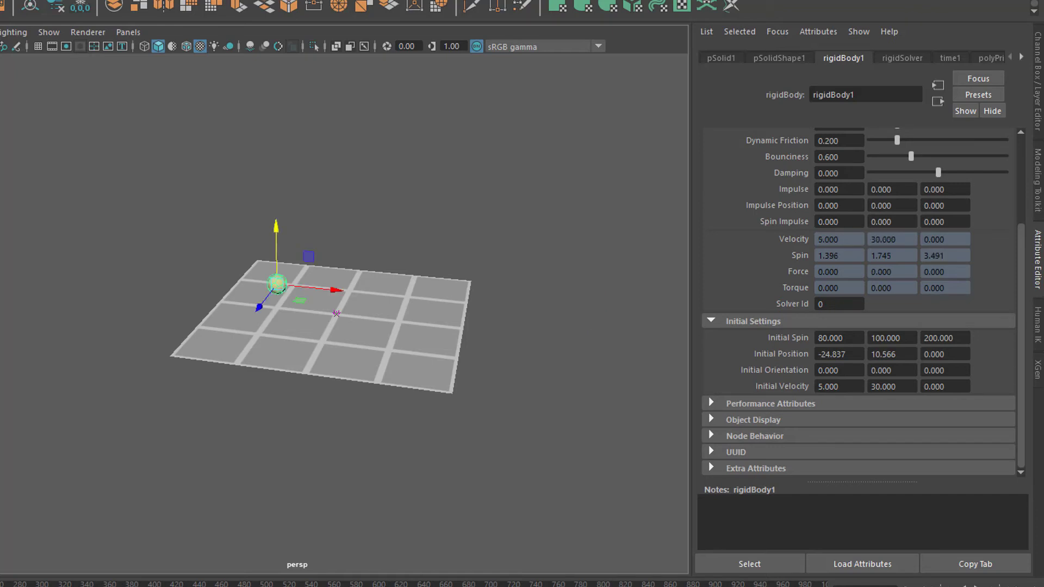
# Play the simulation, follow the ball as it bounces on the plane, and stop to examine its position from several angles
pyautogui.click(979, 586)
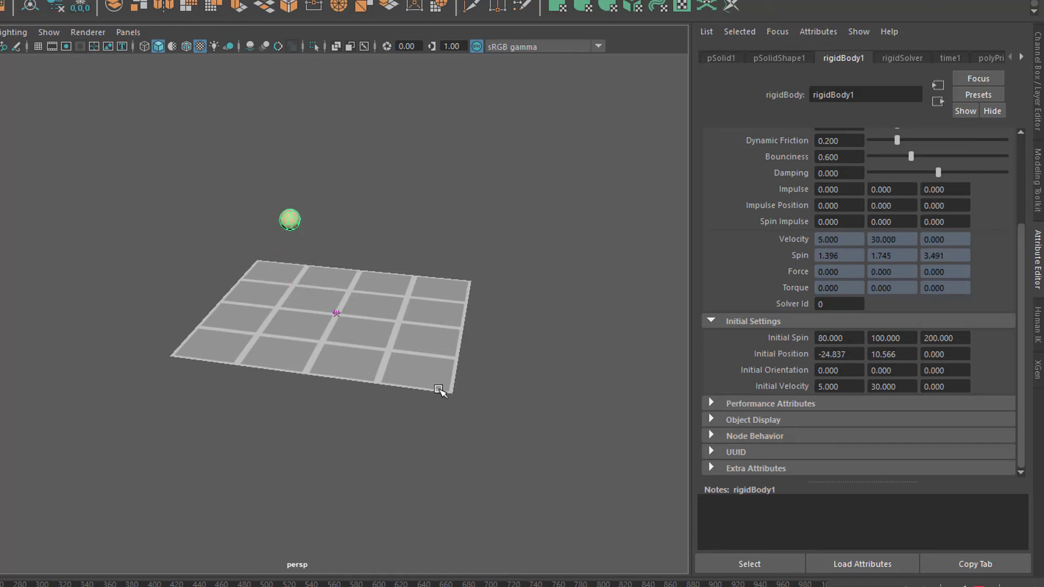
pyautogui.keyDown('alt'); pyautogui.moveTo(439, 388); pyautogui.dragTo(447, 379); pyautogui.keyUp('alt')
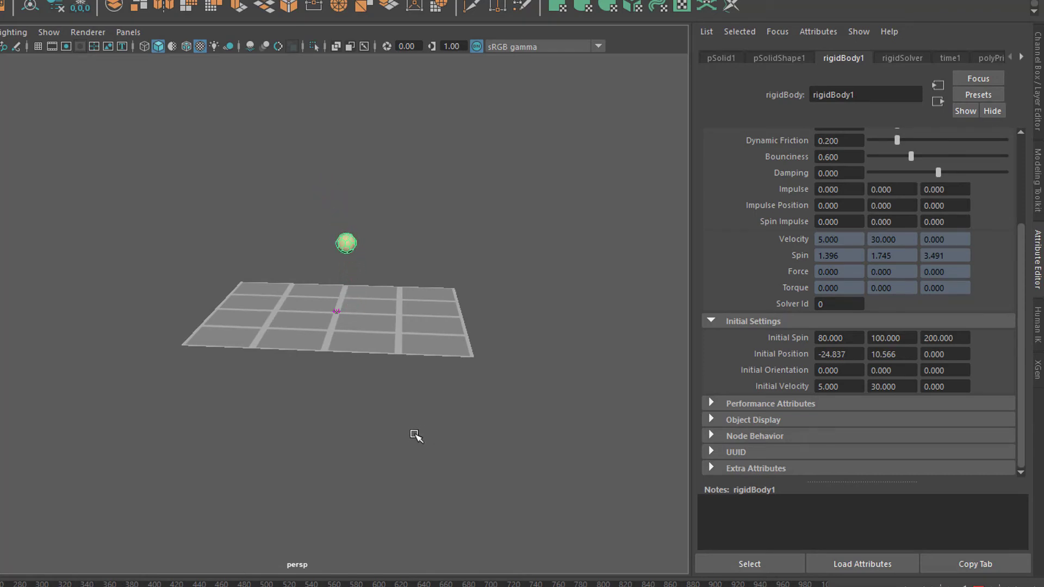
pyautogui.keyDown('alt'); pyautogui.moveTo(272, 387); pyautogui.dragTo(618, 444, button='right'); pyautogui.keyUp('alt')
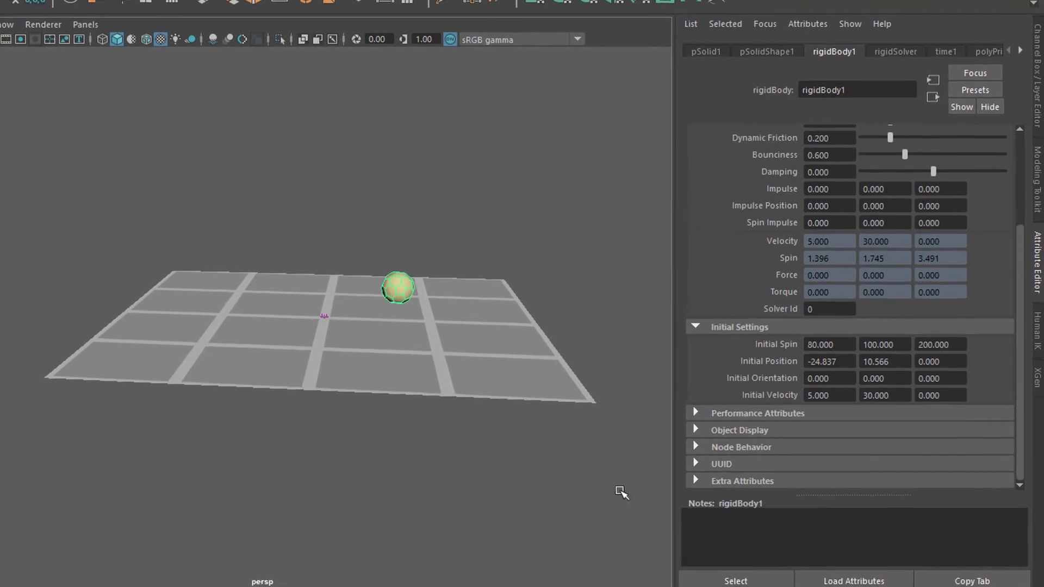
pyautogui.press('Escape')
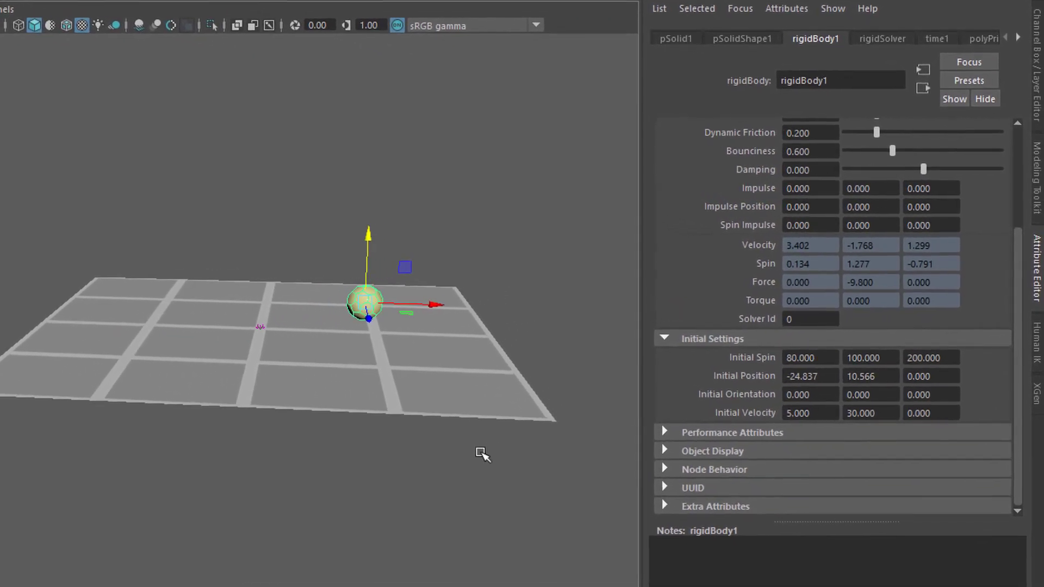
pyautogui.moveTo(502, 438)
pyautogui.keyDown('alt'); pyautogui.mouseDown()
pyautogui.moveTo(522, 491)
pyautogui.moveTo(514, 421)
pyautogui.mouseUp(); pyautogui.keyUp('alt')
pyautogui.keyDown('alt'); pyautogui.moveTo(460, 447); pyautogui.dragTo(401, 477); pyautogui.keyUp('alt')
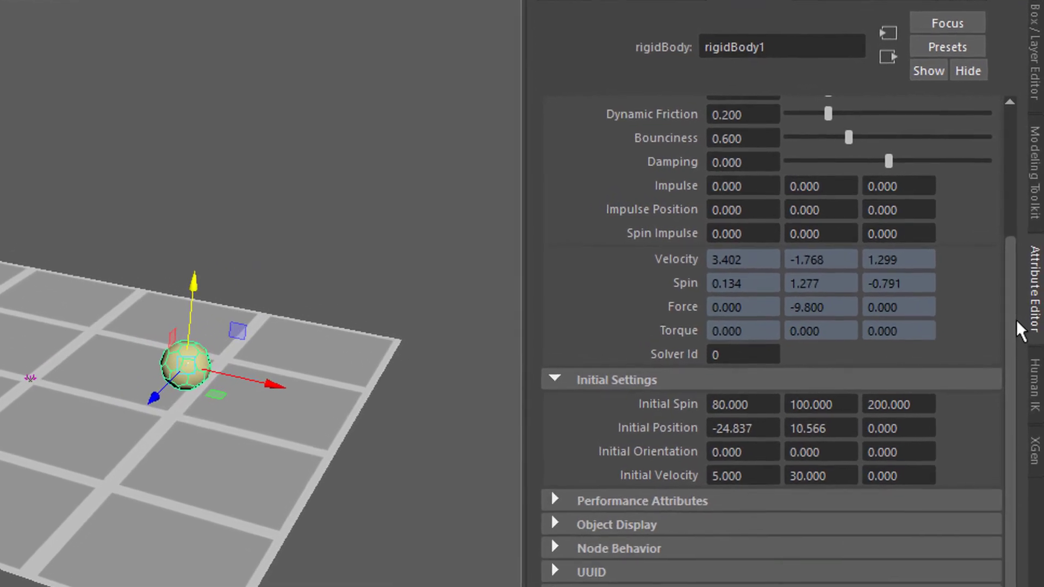
# Try a bounciness above 0.6 on the ball and watch how it rebounds from the plane
pyautogui.scroll(2, 990, 283)
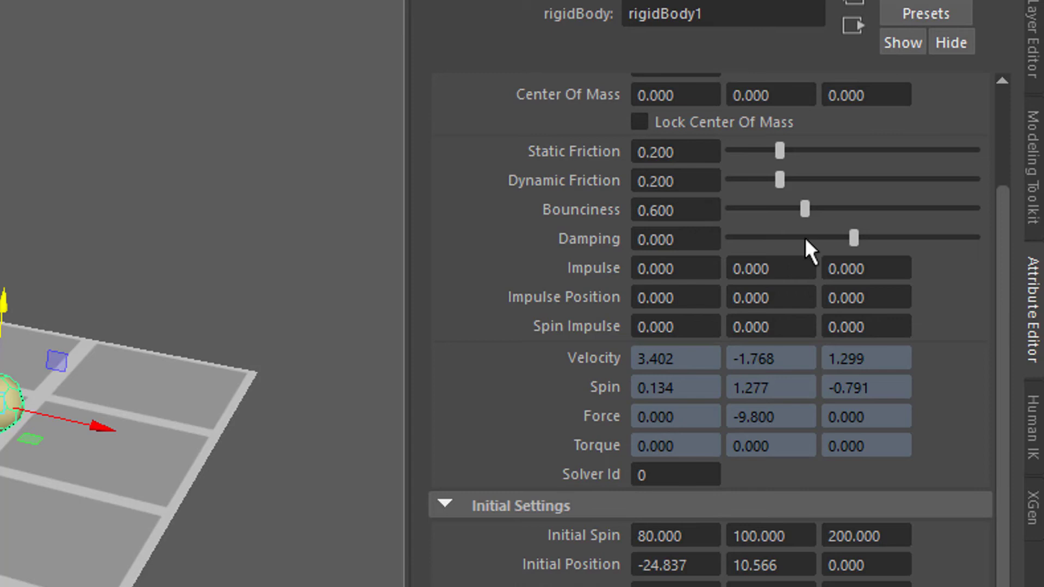
pyautogui.moveTo(806, 210); pyautogui.dragTo(869, 210)
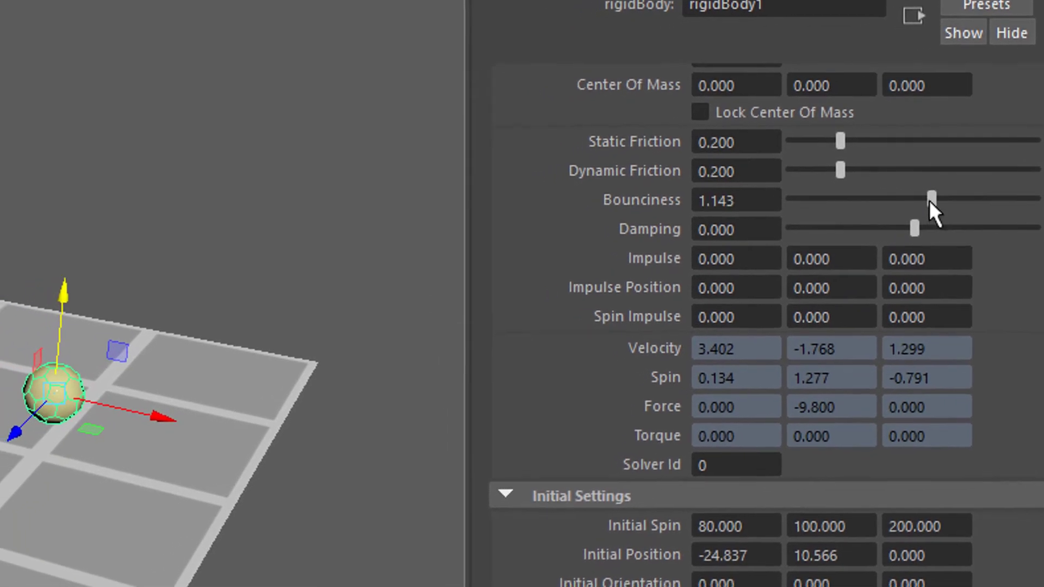
pyautogui.moveTo(929, 201); pyautogui.dragTo(952, 201)
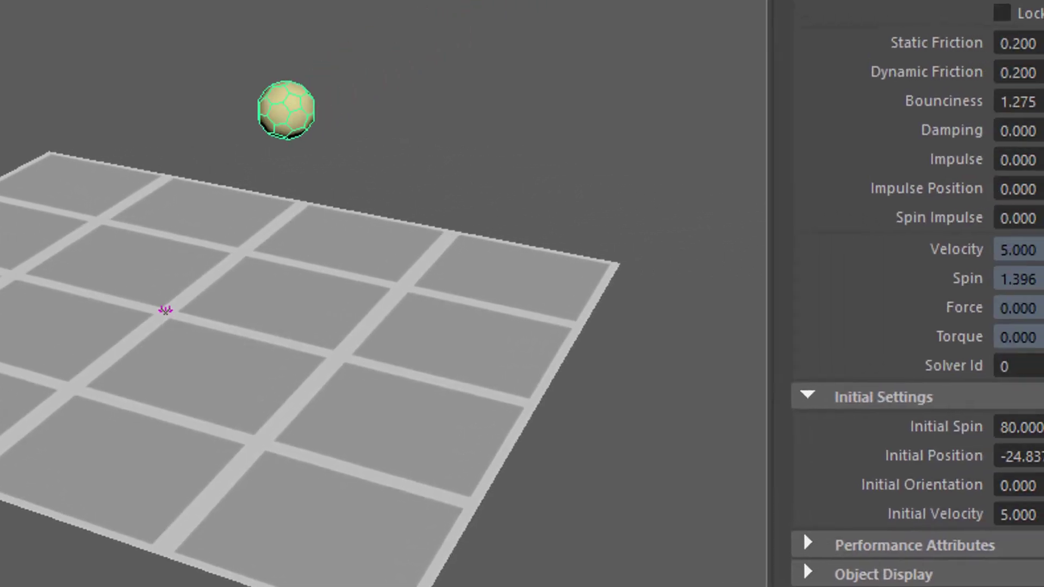
# Lower the ball's bounciness to 0.187, replay the simulation, and stop it with the ball on the plane
pyautogui.moveTo(1043, 112); pyautogui.dragTo(995, 133)
pyautogui.moveTo(902, 146); pyautogui.dragTo(830, 156)
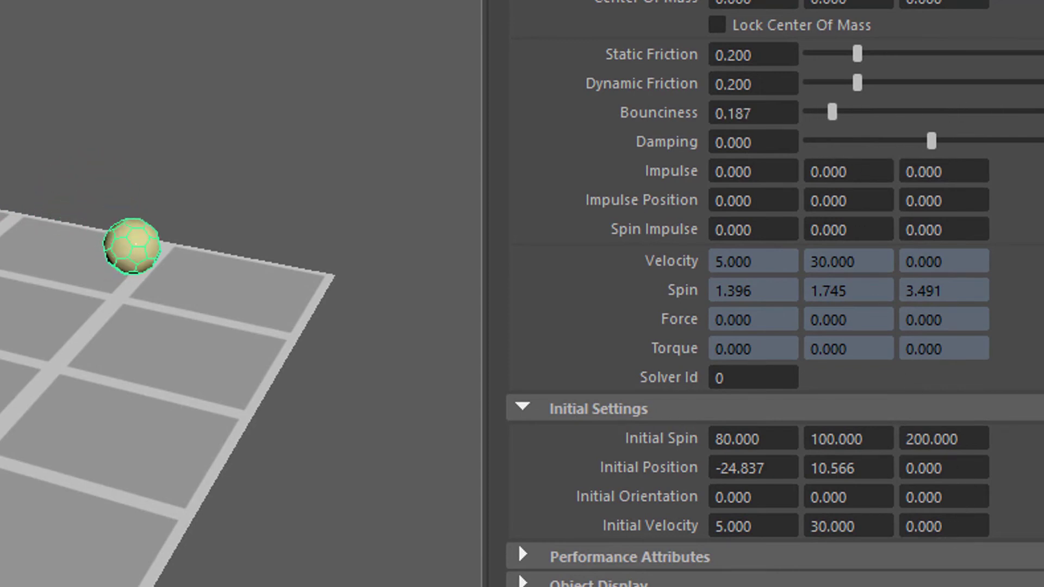
pyautogui.press('Escape')
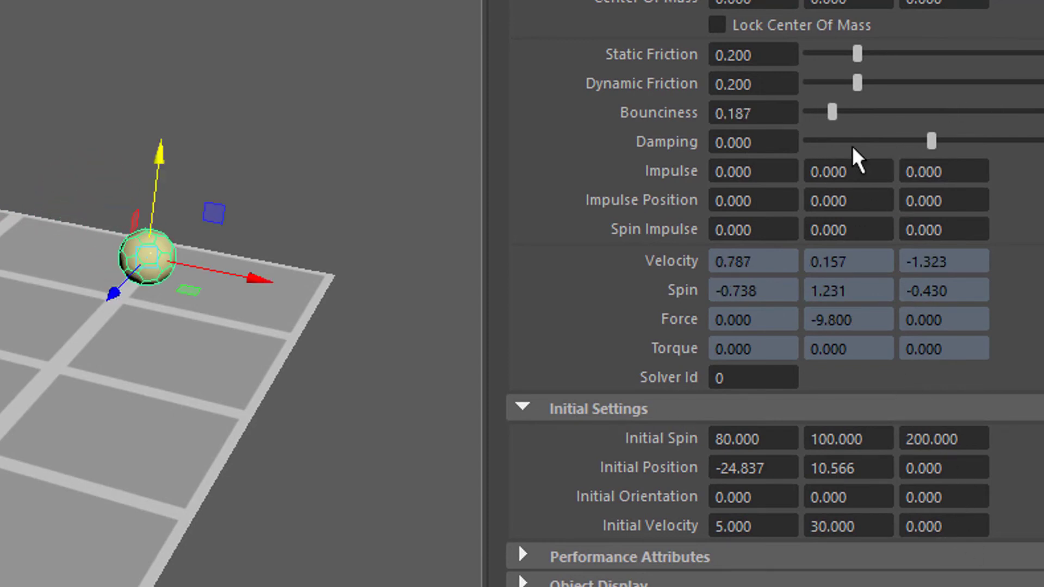
# Set the ball's bounciness to 0.385 and replay the simulation
pyautogui.moveTo(837, 113); pyautogui.dragTo(855, 112)
pyautogui.click(967, 586)
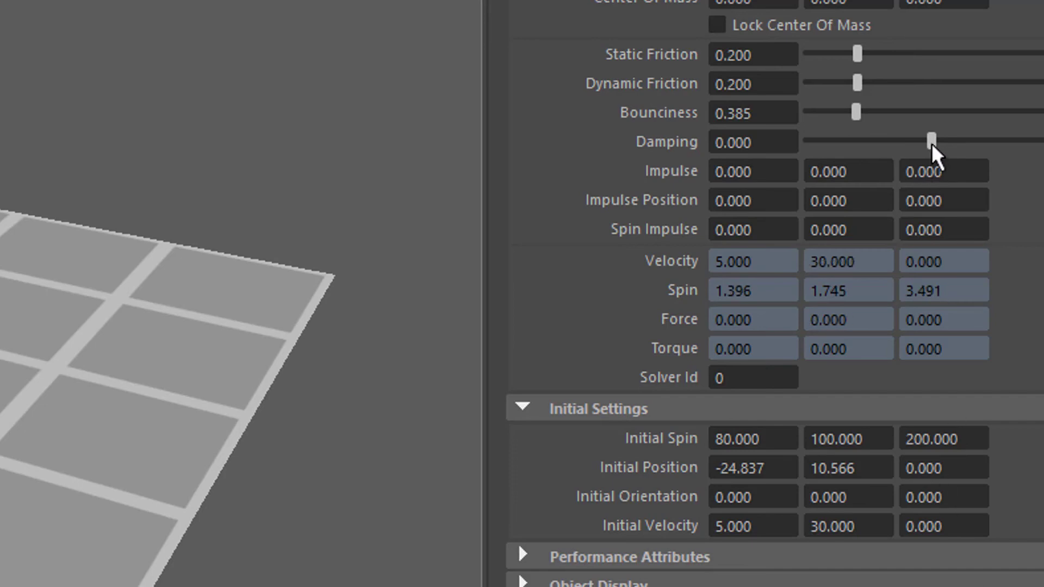
# Test the ball's motion with changed damping, including -1.099, and reset the damping to 0
pyautogui.moveTo(958, 140); pyautogui.dragTo(1006, 139)
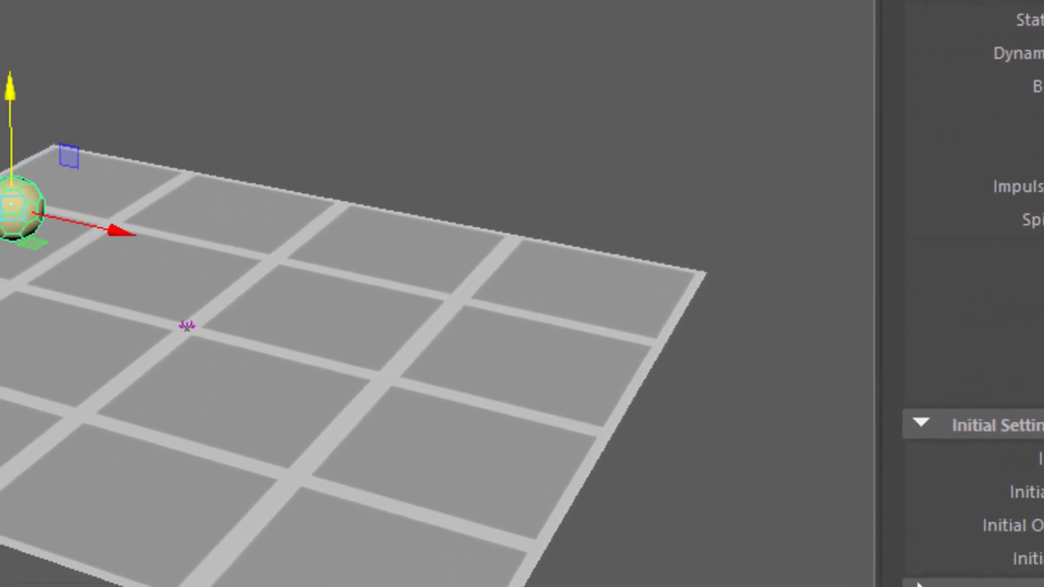
pyautogui.hotkey('alt', 'v')
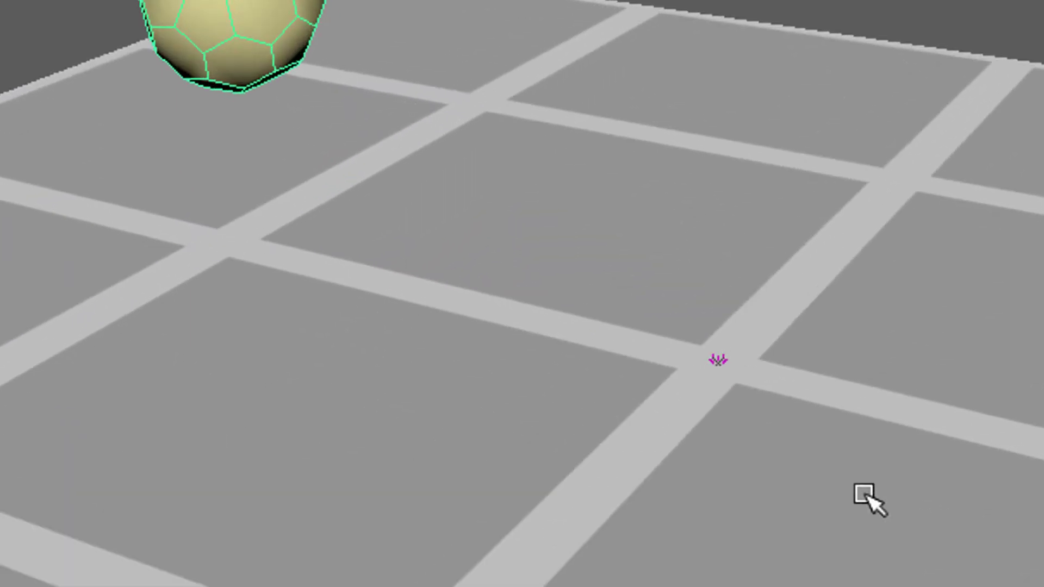
pyautogui.keyDown('alt'); pyautogui.moveTo(865, 494); pyautogui.dragTo(414, 492); pyautogui.keyUp('alt')
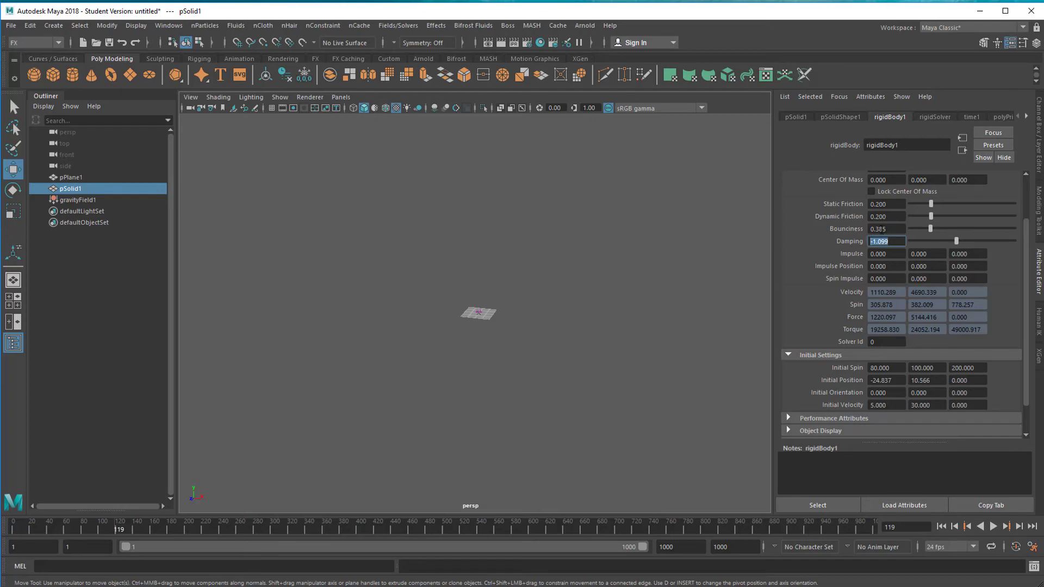
pyautogui.keyDown('alt'); pyautogui.moveTo(445, 344); pyautogui.dragTo(834, 299, button='right'); pyautogui.keyUp('alt')
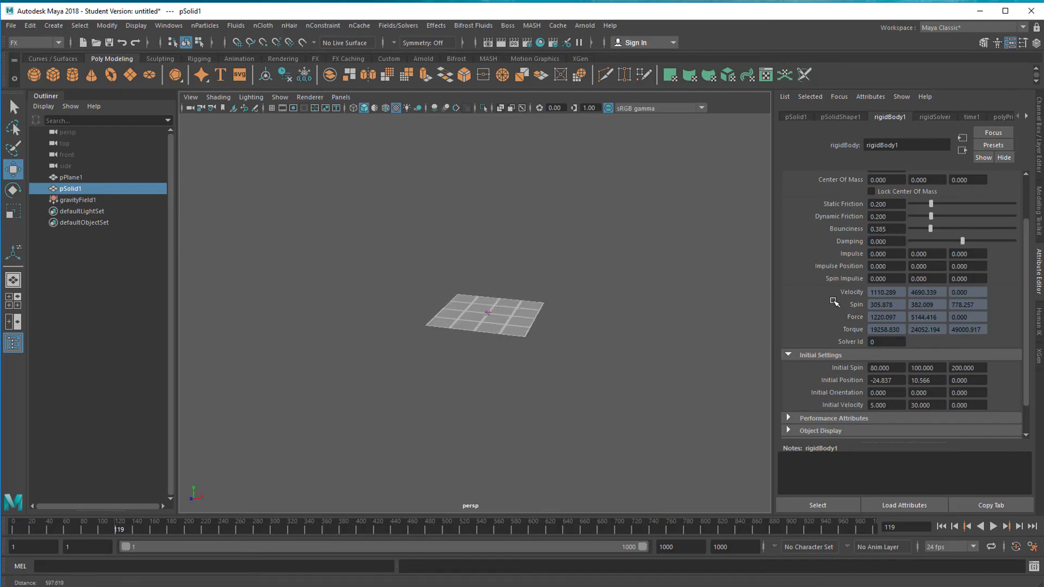
pyautogui.keyDown('alt'); pyautogui.moveTo(348, 327); pyautogui.dragTo(662, 333, button='right'); pyautogui.keyUp('alt')
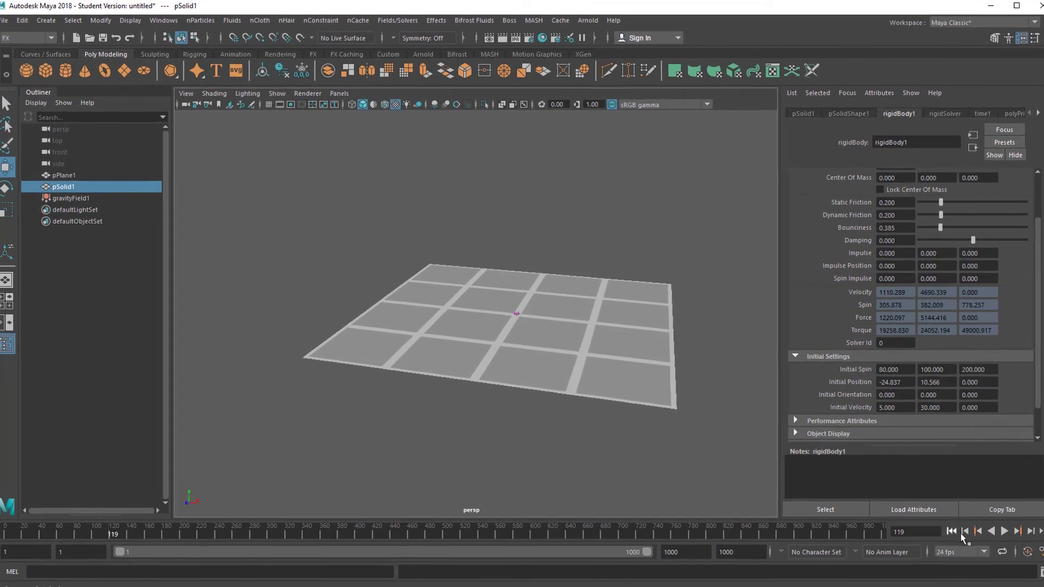
# Replay the simulation from the first frame and watch the ball bounce and roll from a low, close view along the plane
pyautogui.click(947, 530)
pyautogui.click(998, 529)
pyautogui.keyDown('alt'); pyautogui.moveTo(560, 379); pyautogui.dragTo(575, 365); pyautogui.keyUp('alt')
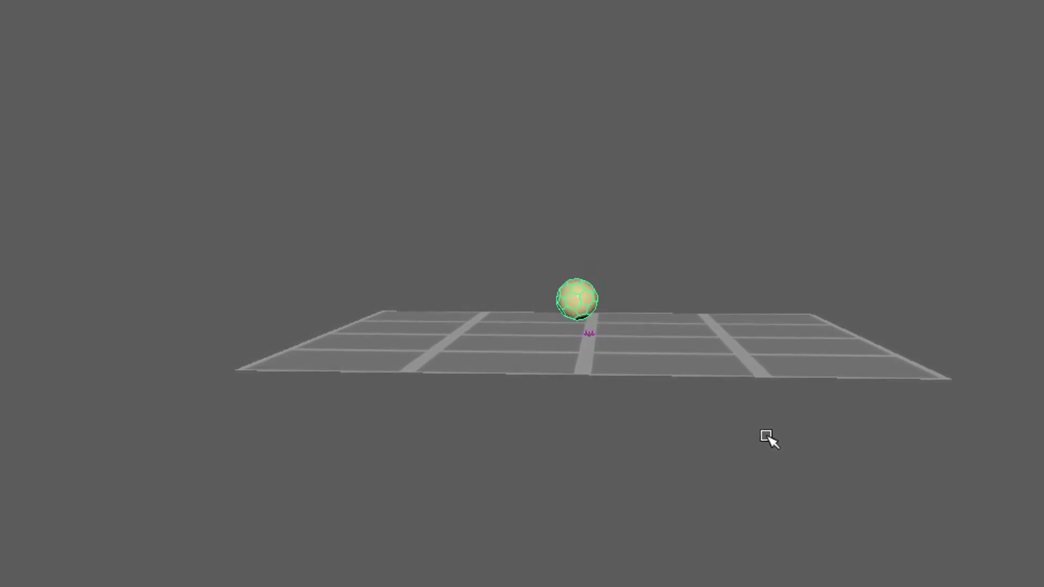
pyautogui.keyDown('alt'); pyautogui.moveTo(541, 467); pyautogui.dragTo(1043, 495, button='right'); pyautogui.keyUp('alt')
pyautogui.keyDown('alt'); pyautogui.moveTo(723, 490); pyautogui.dragTo(852, 496, button='right'); pyautogui.keyUp('alt')
pyautogui.keyDown('alt'); pyautogui.moveTo(818, 498); pyautogui.dragTo(829, 492); pyautogui.keyUp('alt')
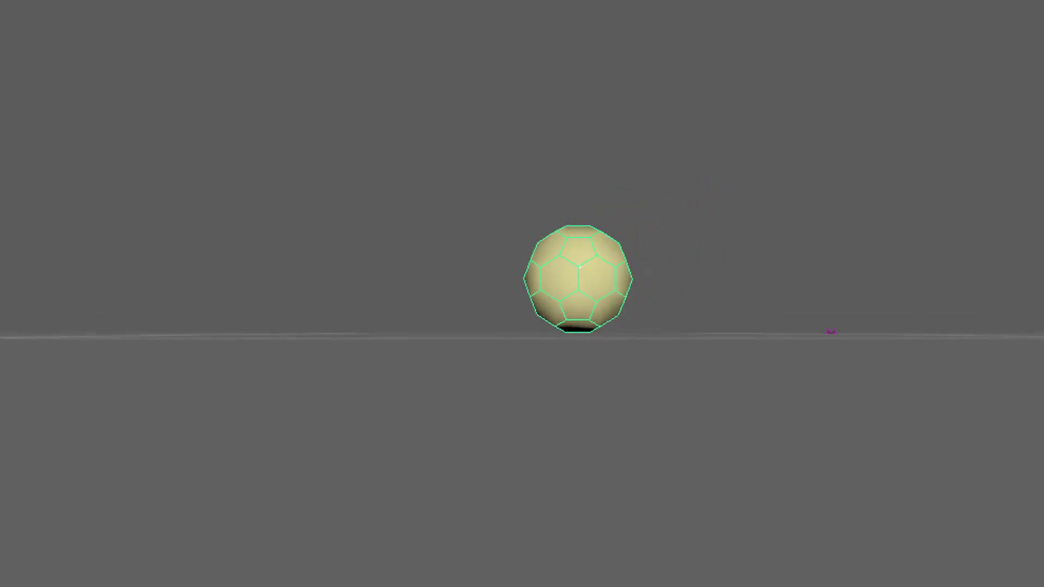